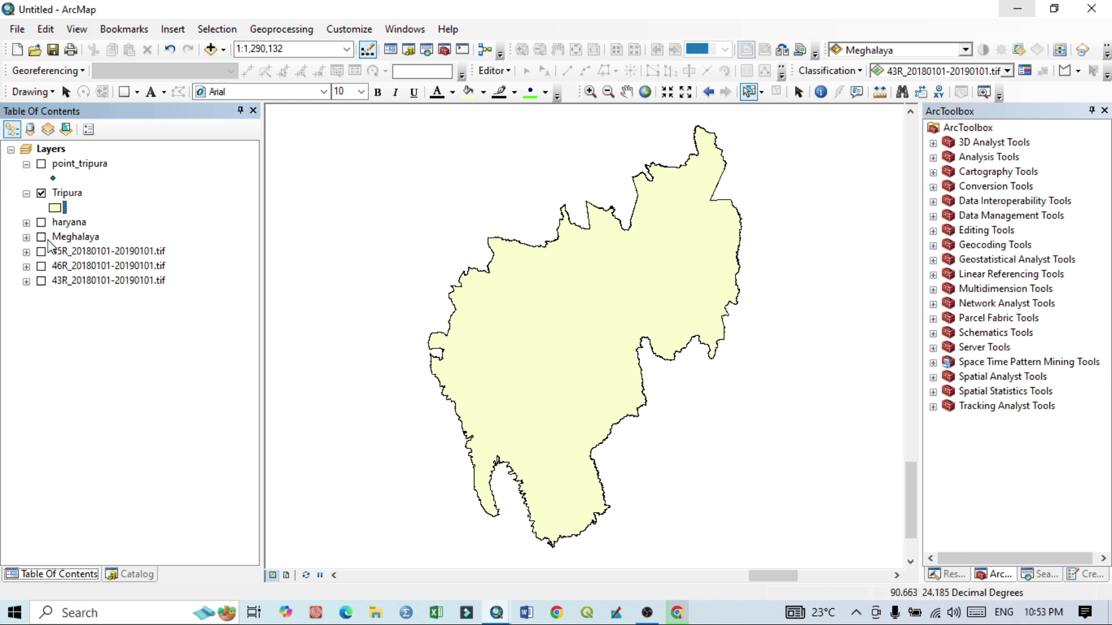
Turn on the Tripura boundary and point_tripura layers in the Table of Contents.
{"action": "left_click", "coordinate": [41, 194]}
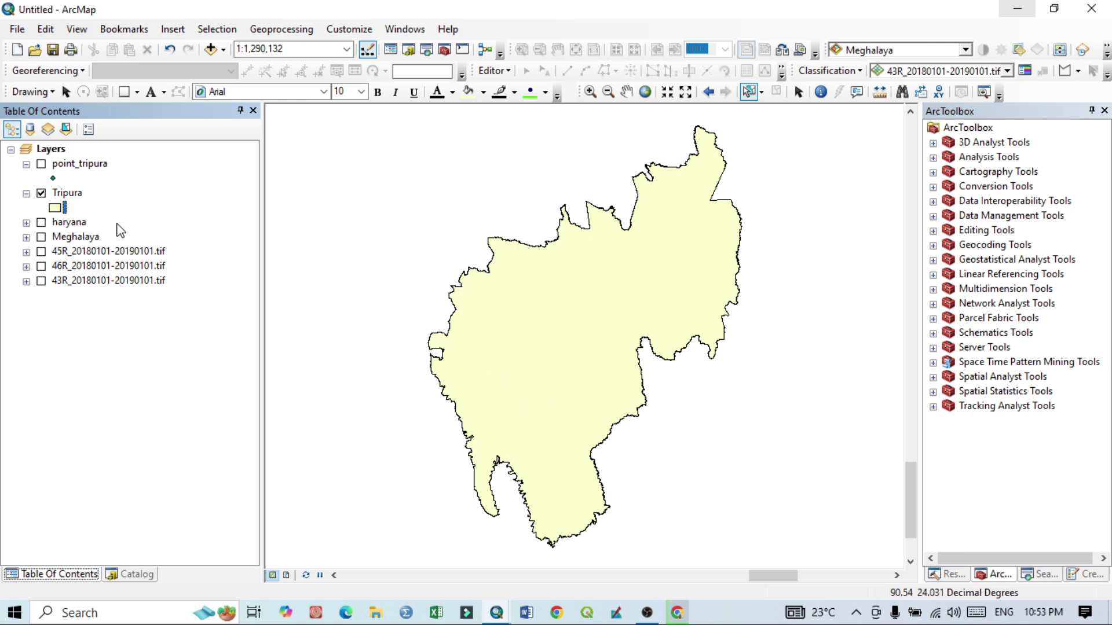
{"action": "left_click", "coordinate": [40, 165]}
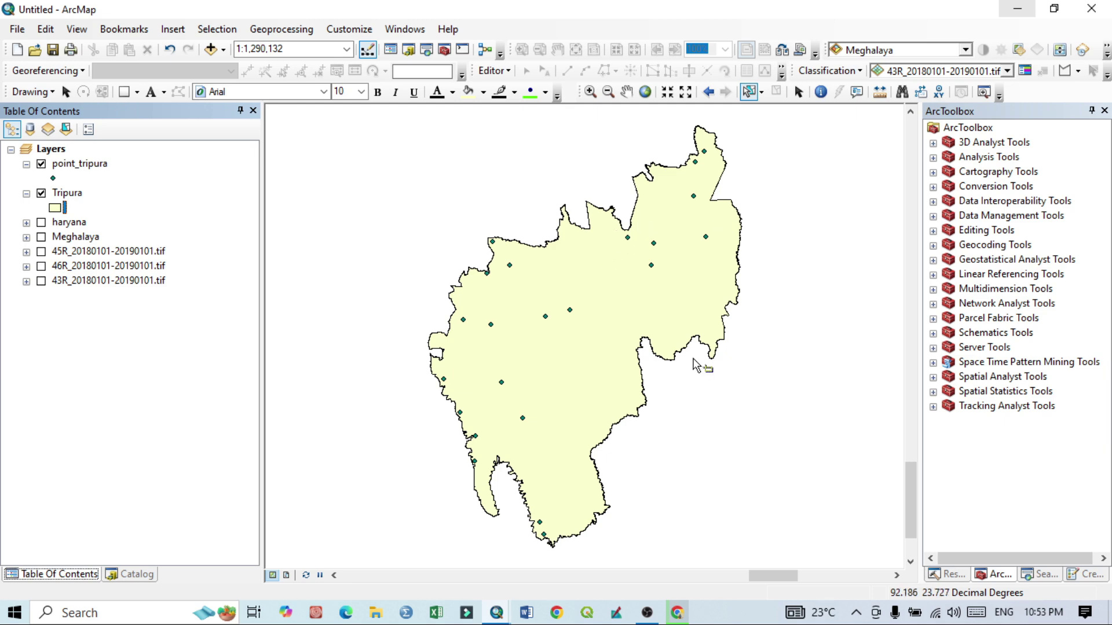
Restyle point_tripura as a size-18 green circle marker with a centre dot.
{"action": "left_click", "coordinate": [52, 178]}
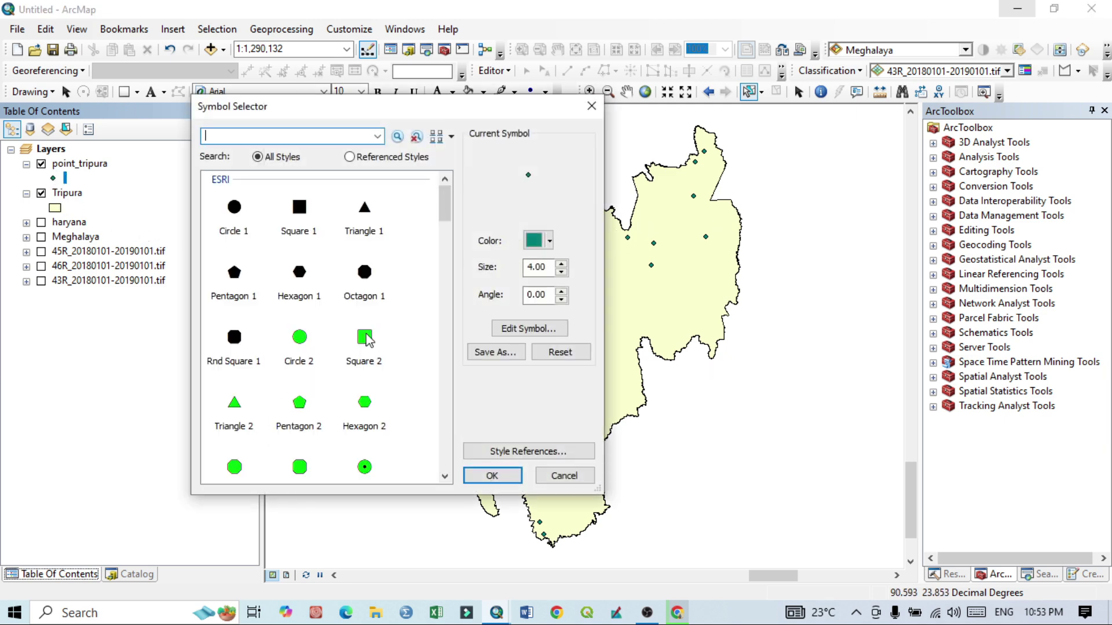
{"action": "left_click", "coordinate": [305, 338]}
{"action": "left_click", "coordinate": [363, 468]}
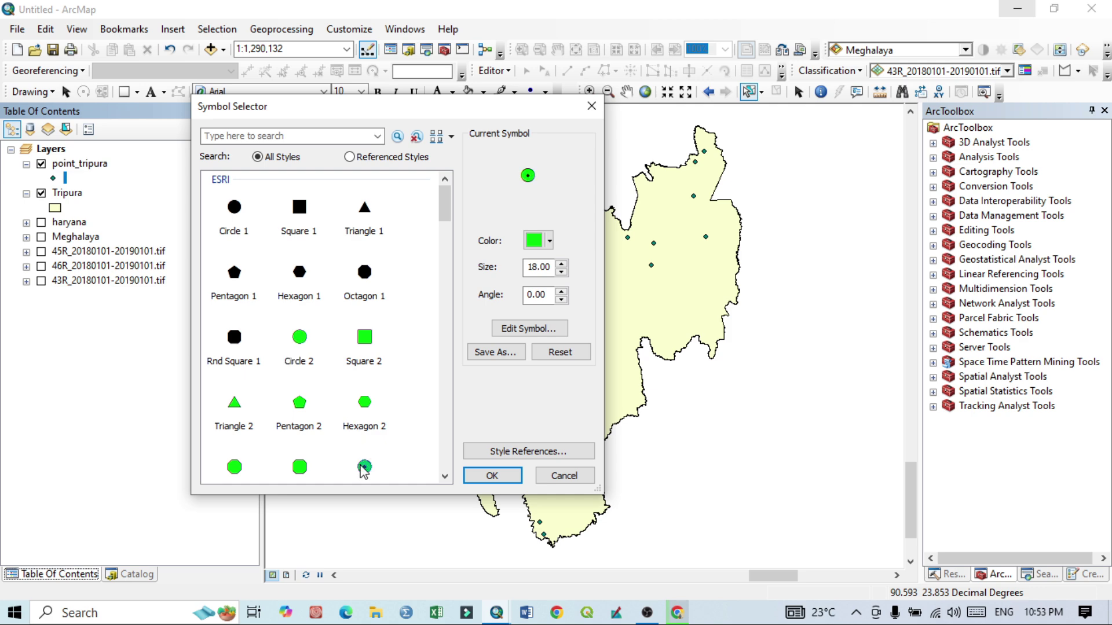
{"action": "left_click", "coordinate": [492, 475]}
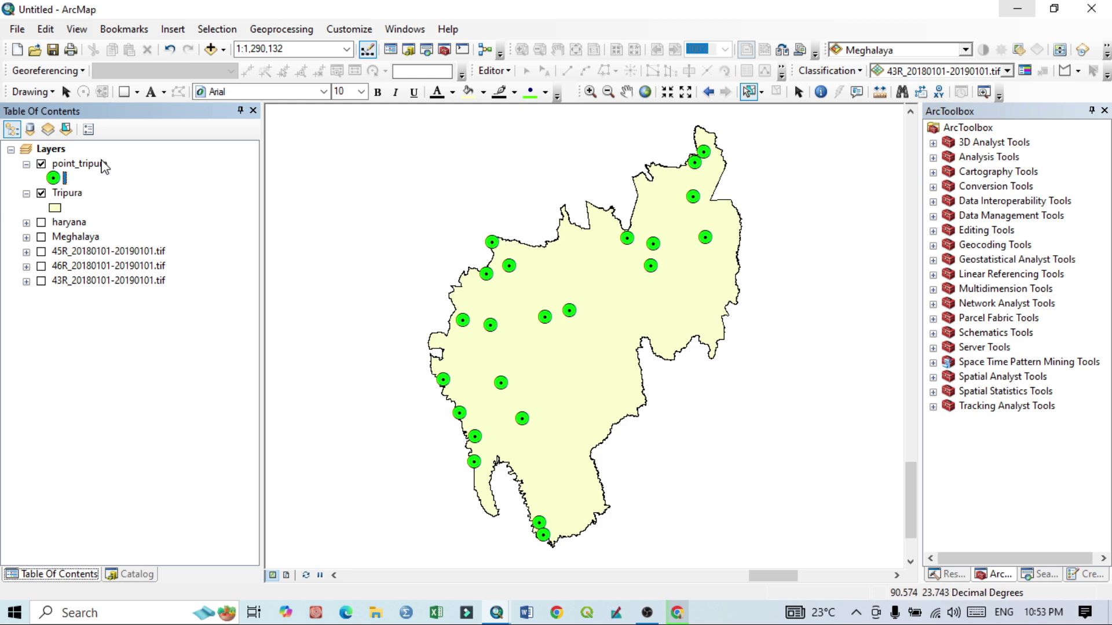
{"action": "right_click", "coordinate": [80, 168]}
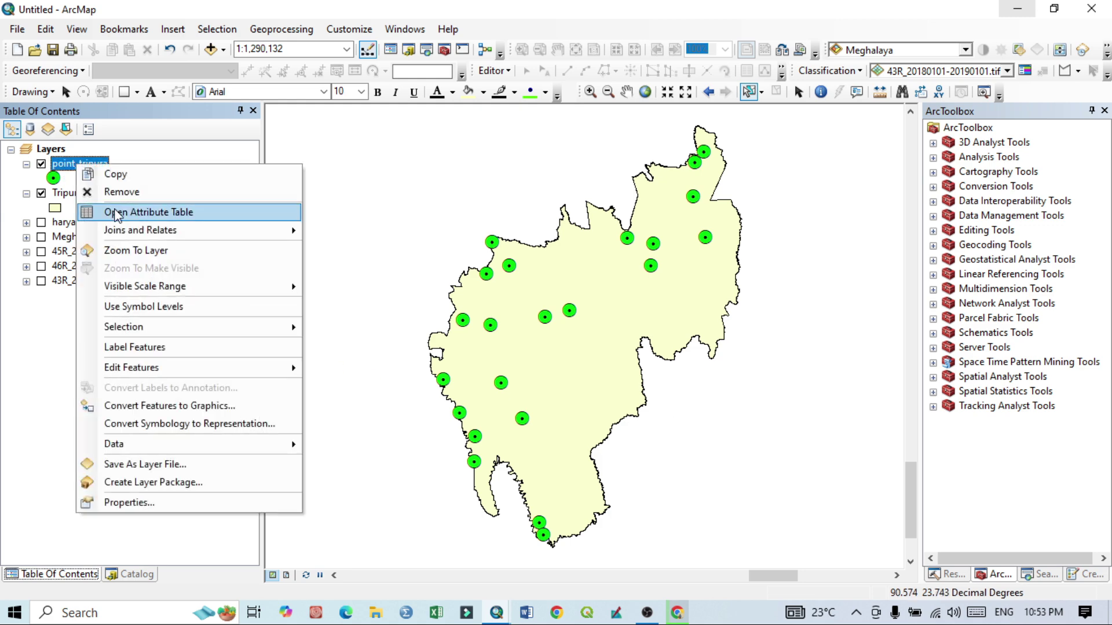
{"action": "left_click", "coordinate": [134, 212]}
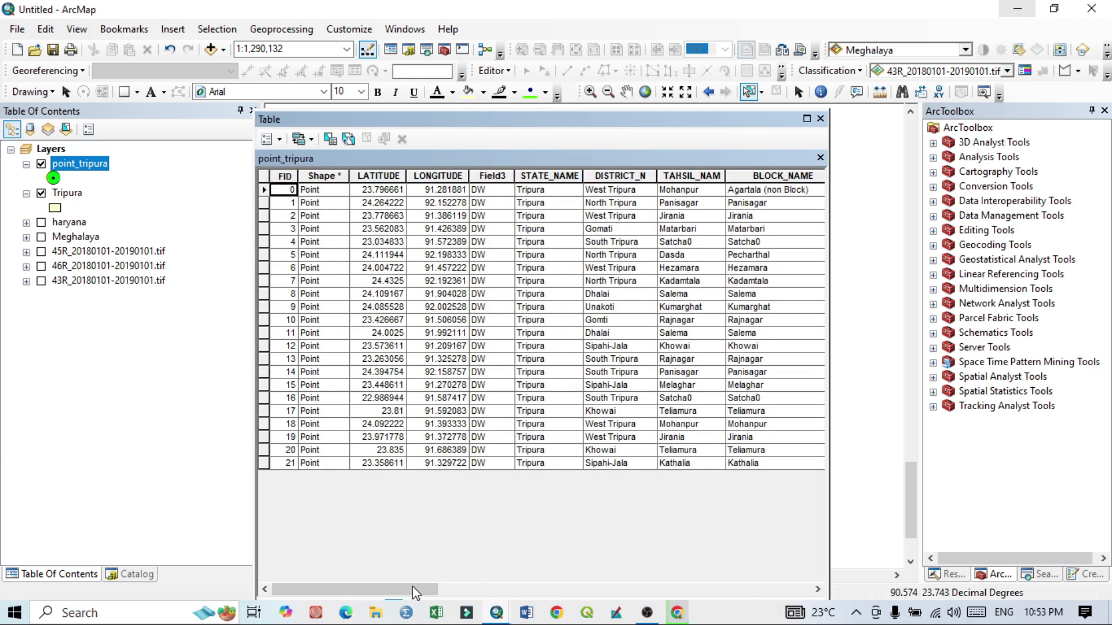
{"action": "left_click_drag", "start_coordinate": [420, 588], "coordinate": [722, 207]}
{"action": "left_click_drag", "start_coordinate": [401, 596], "coordinate": [812, 584]}
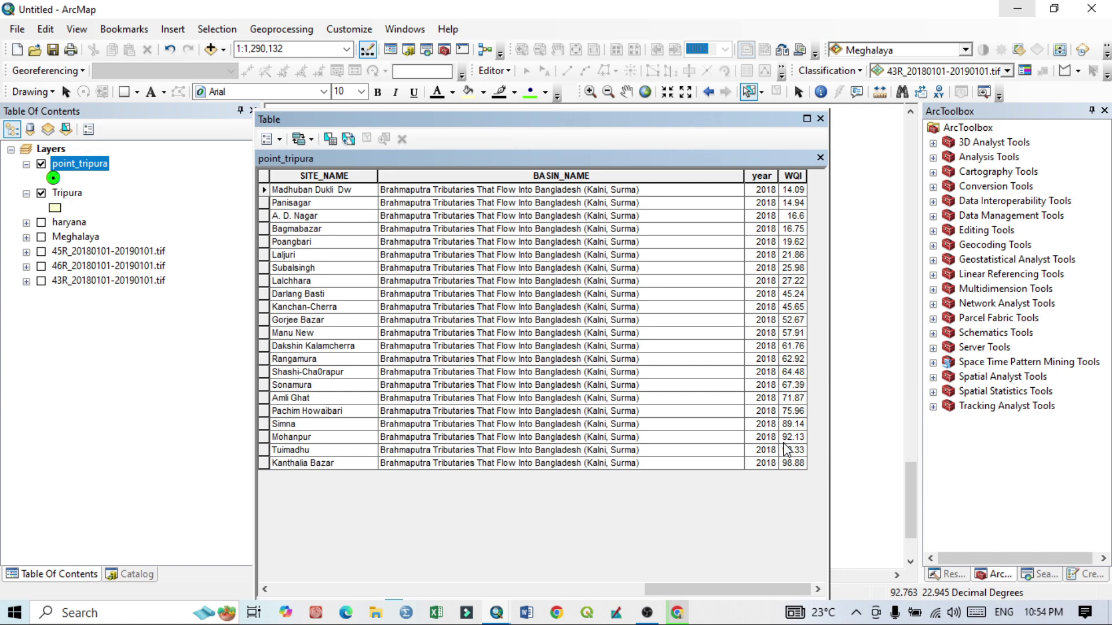
{"action": "left_click", "coordinate": [820, 120]}
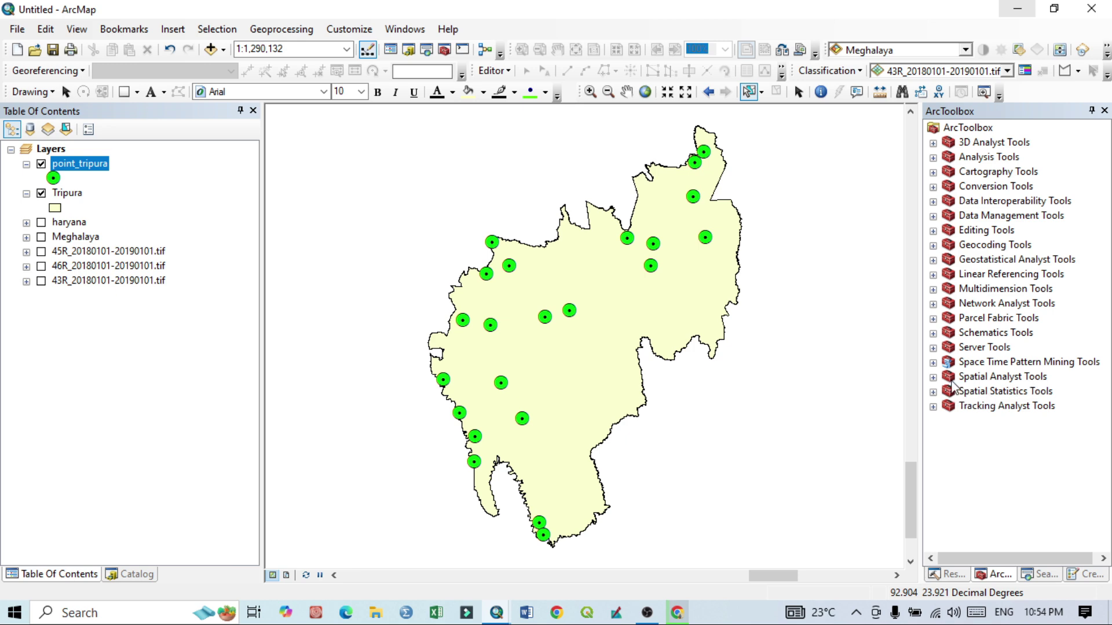
Expand Spatial Analyst Tools > Interpolation in ArcToolbox and select IDW.
{"action": "left_click", "coordinate": [933, 377]}
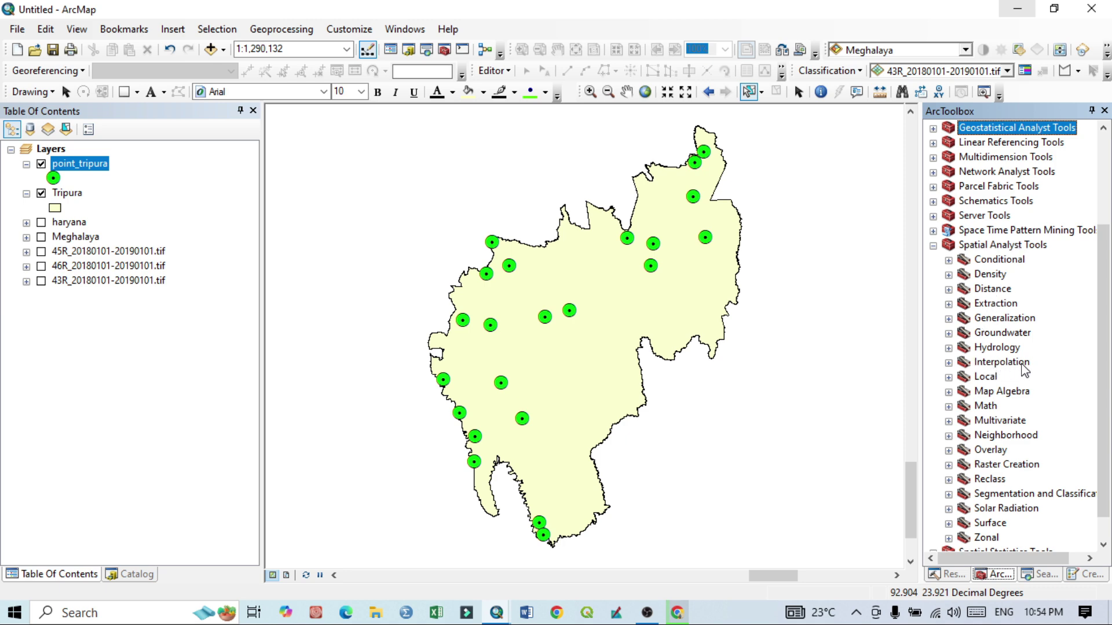
{"action": "left_click", "coordinate": [949, 363]}
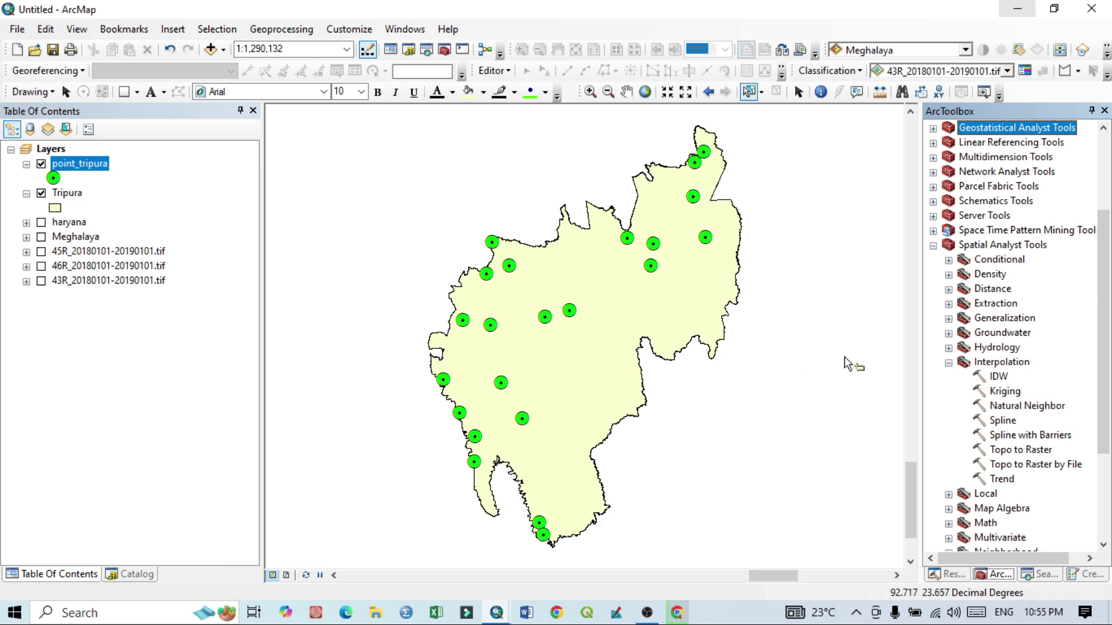
{"action": "left_click", "coordinate": [997, 378]}
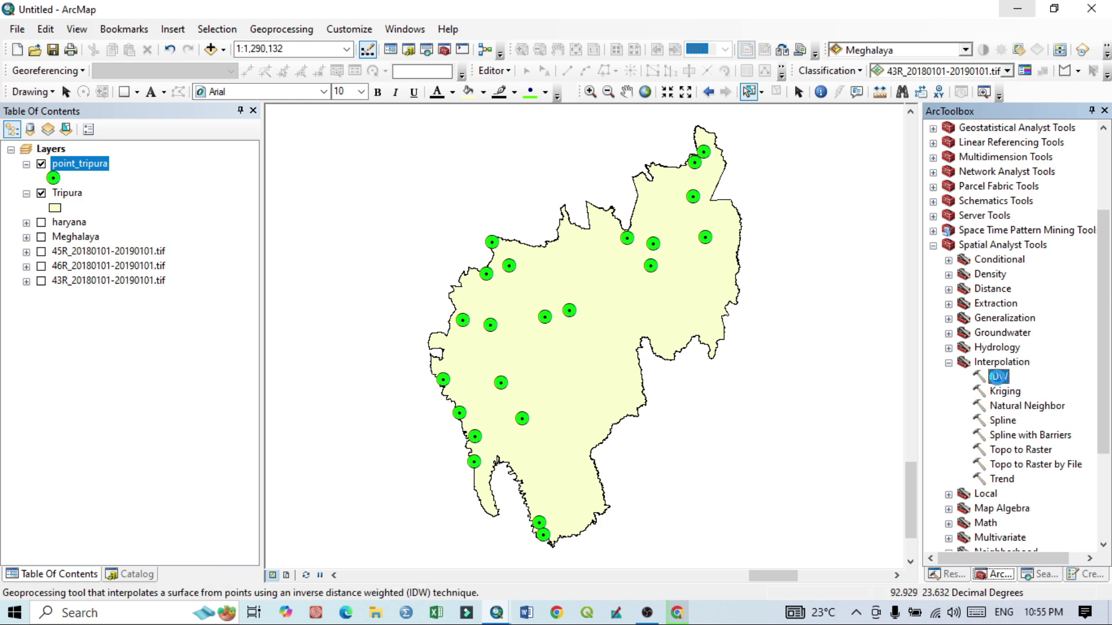
Start IDW with point_tripura as input points and WQI as the Z value field.
{"action": "double_click", "coordinate": [999, 378]}
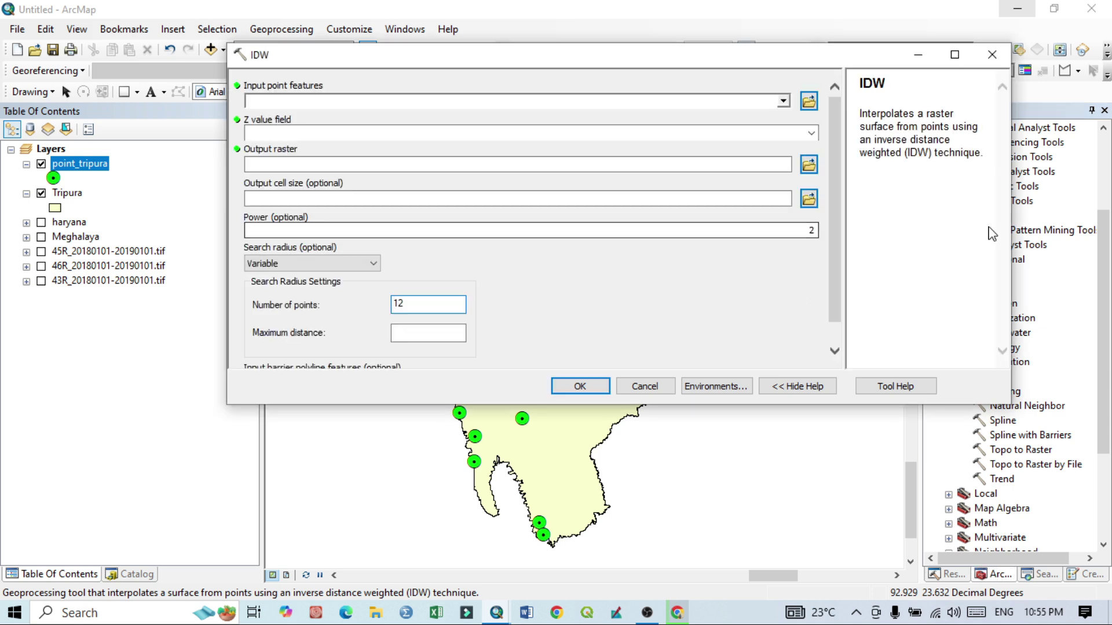
{"action": "left_click", "coordinate": [783, 102]}
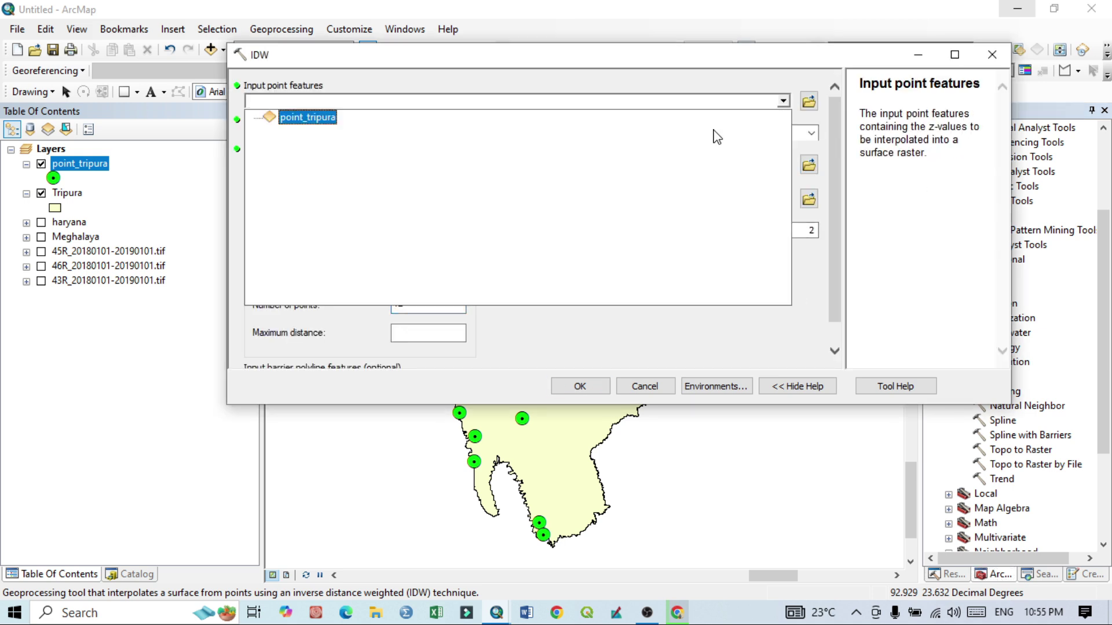
{"action": "left_click", "coordinate": [483, 134]}
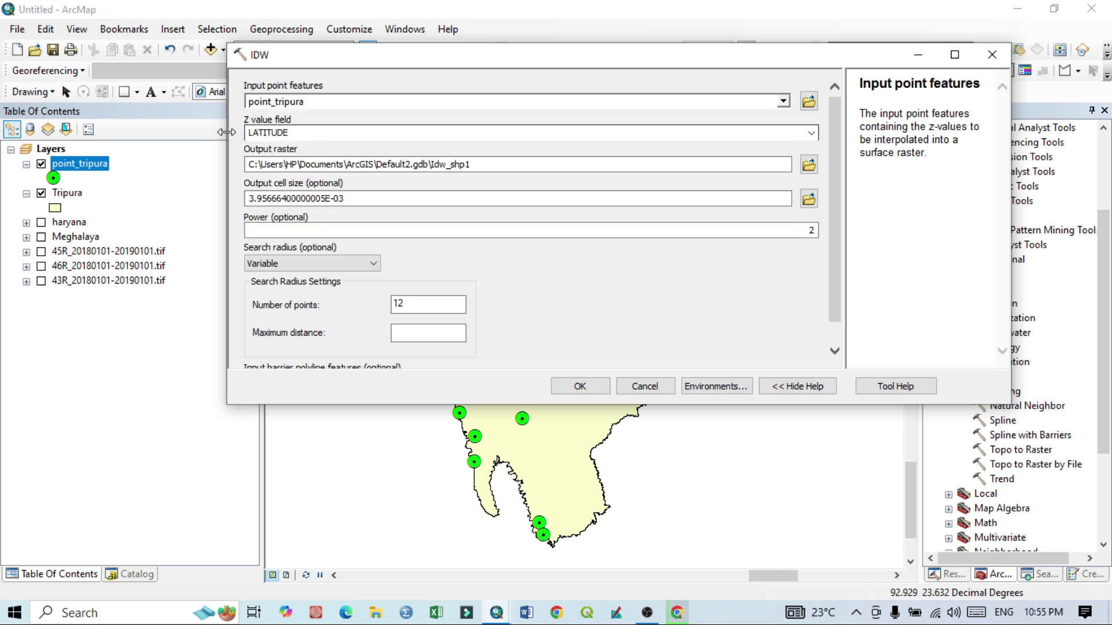
{"action": "left_click", "coordinate": [811, 134]}
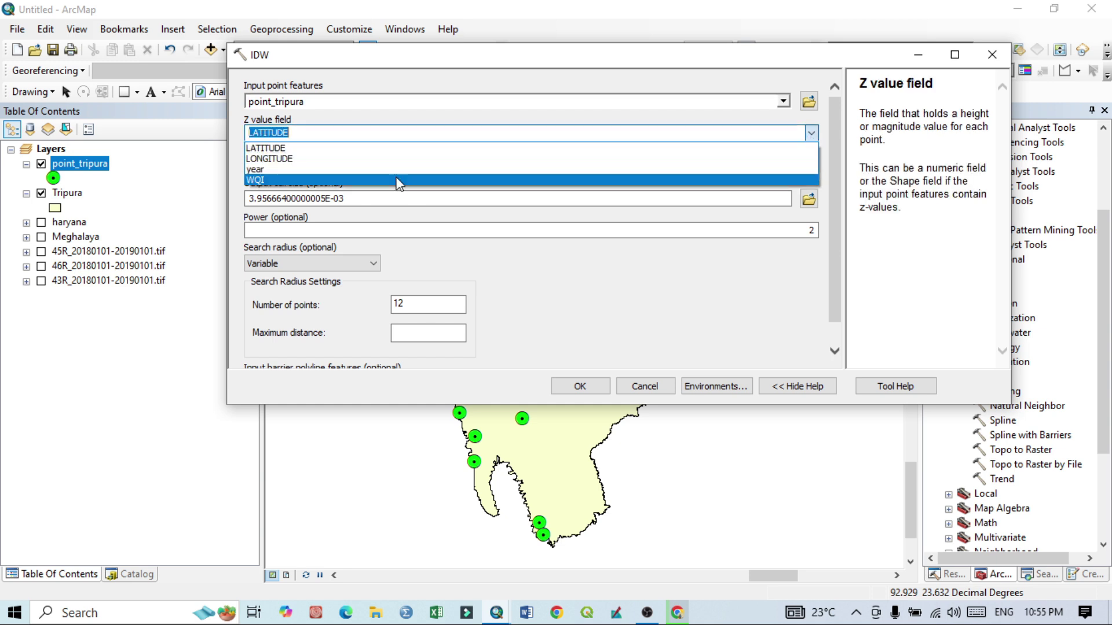
{"action": "left_click", "coordinate": [252, 180]}
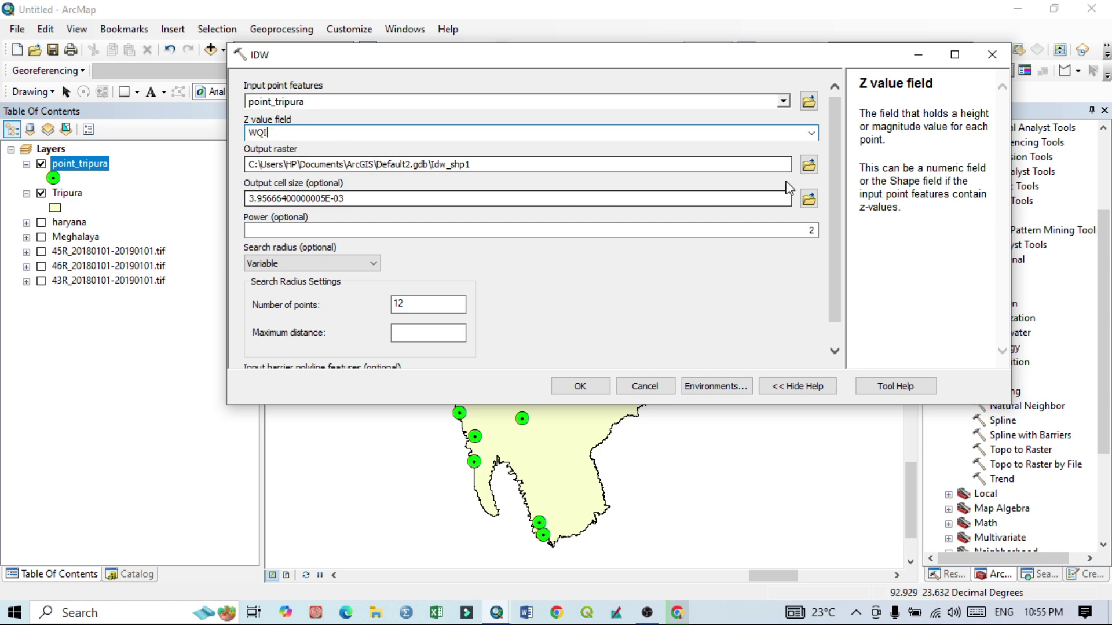
{"action": "left_click", "coordinate": [809, 165]}
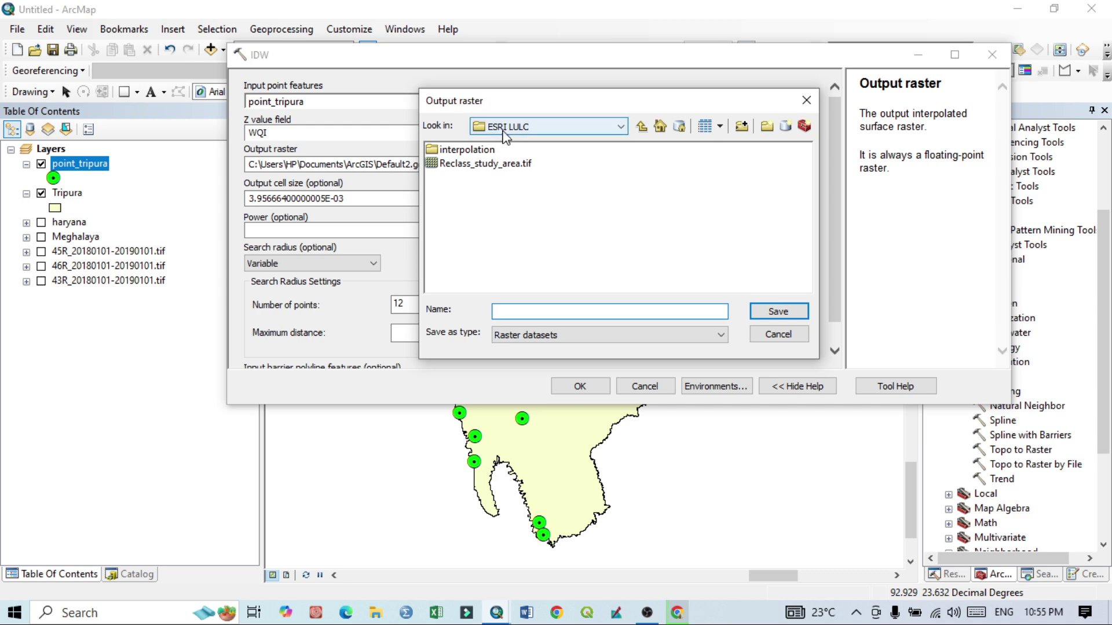
Save the IDW output raster as IWD_tripura.tif in the interpolation folder.
{"action": "double_click", "coordinate": [469, 151]}
{"action": "left_click", "coordinate": [525, 310]}
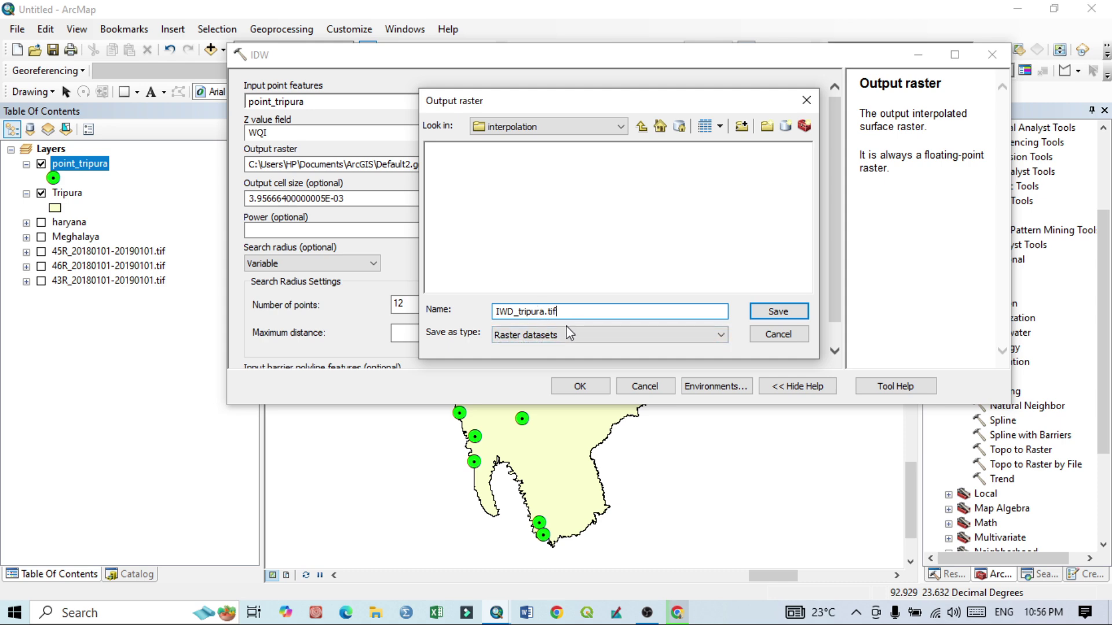
{"action": "left_click", "coordinate": [778, 312]}
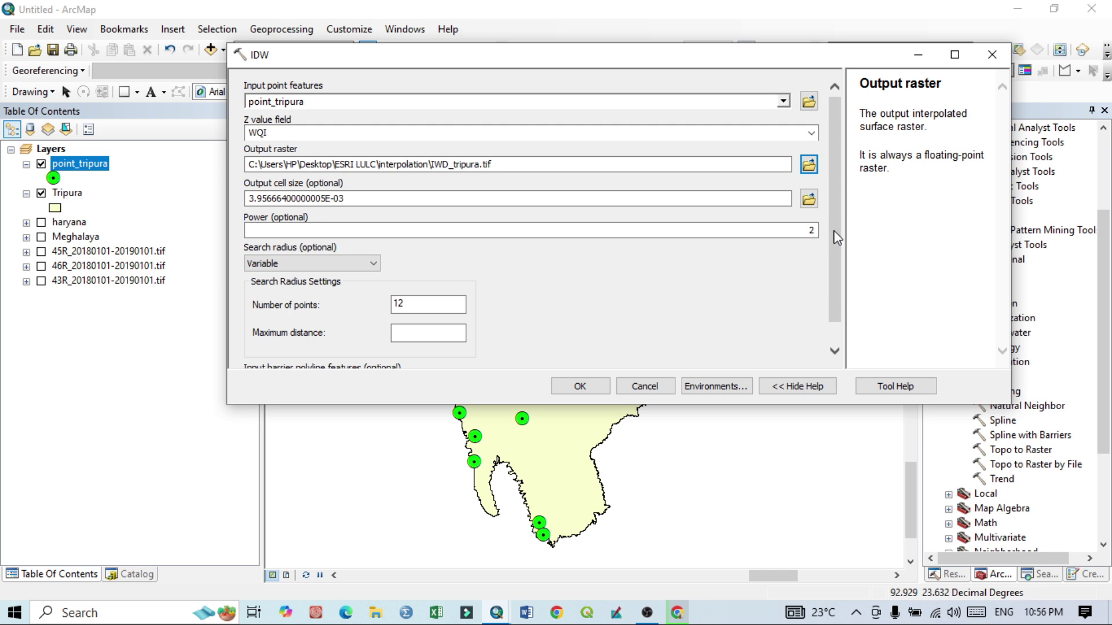
{"action": "scroll", "coordinate": [836, 238], "scroll_direction": "down", "scroll_amount": 1}
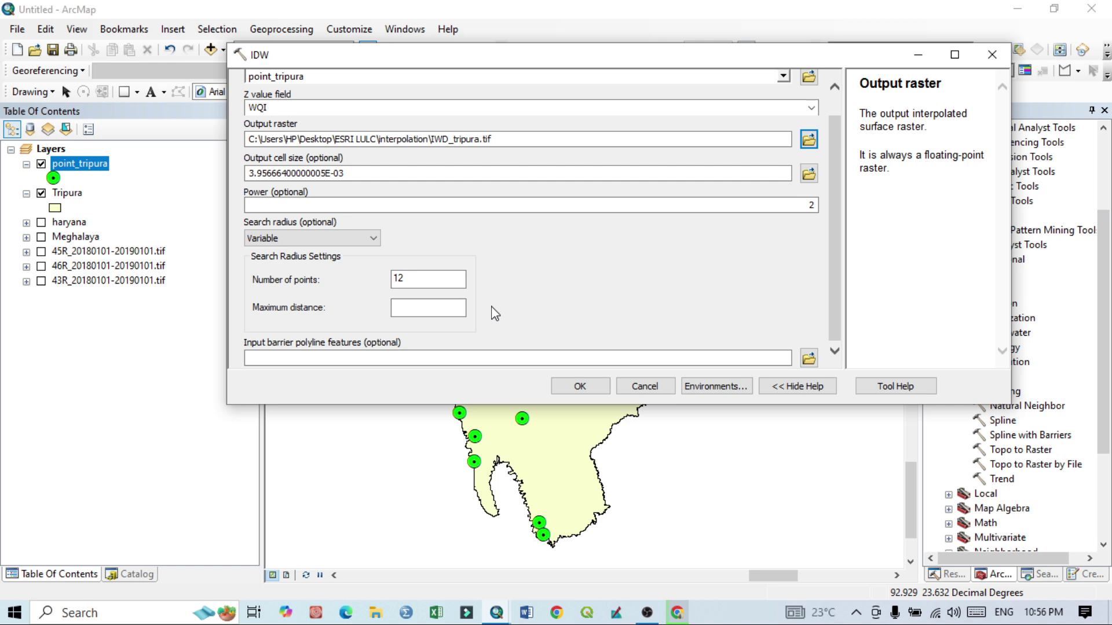
{"action": "scroll", "coordinate": [831, 271], "scroll_direction": "up", "scroll_amount": 1}
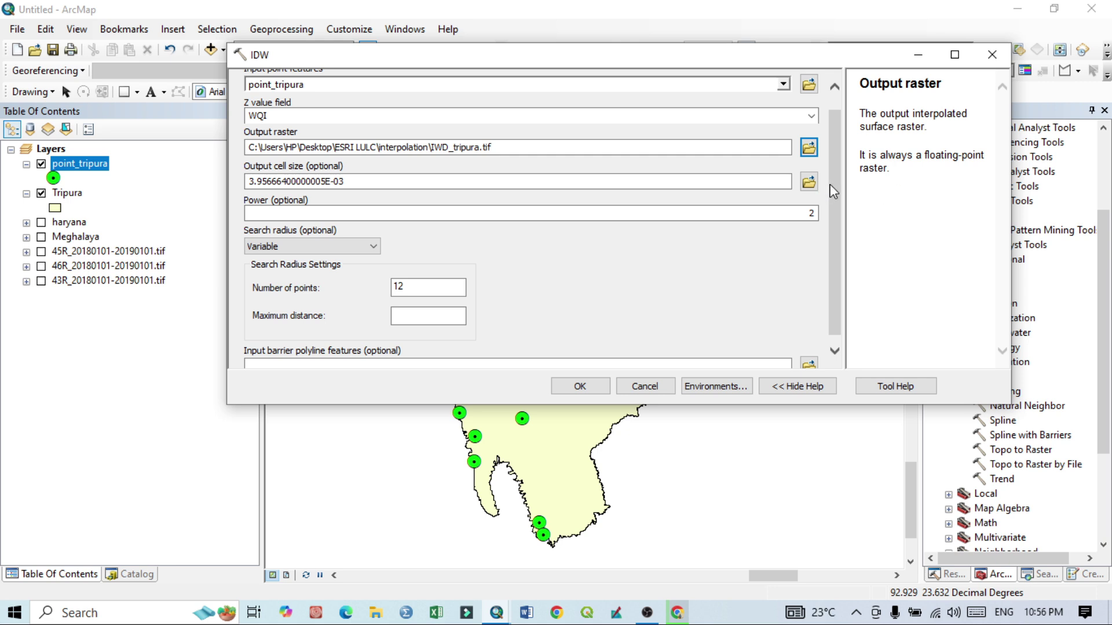
{"action": "scroll", "coordinate": [833, 127], "scroll_direction": "up", "scroll_amount": 2}
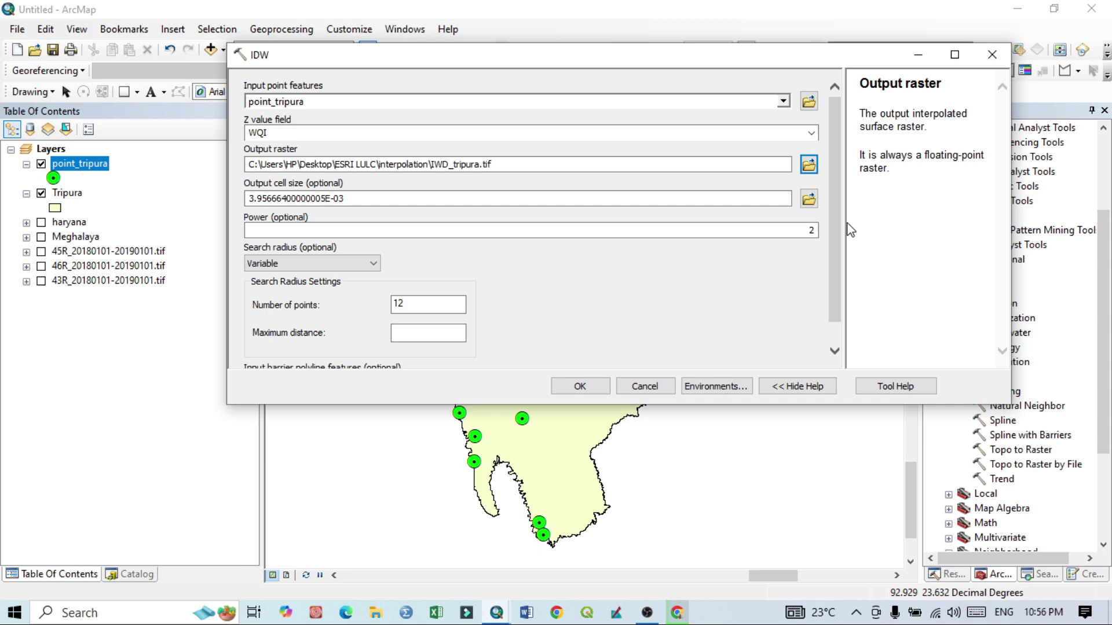
{"action": "scroll", "coordinate": [838, 277], "scroll_direction": "down", "scroll_amount": 1}
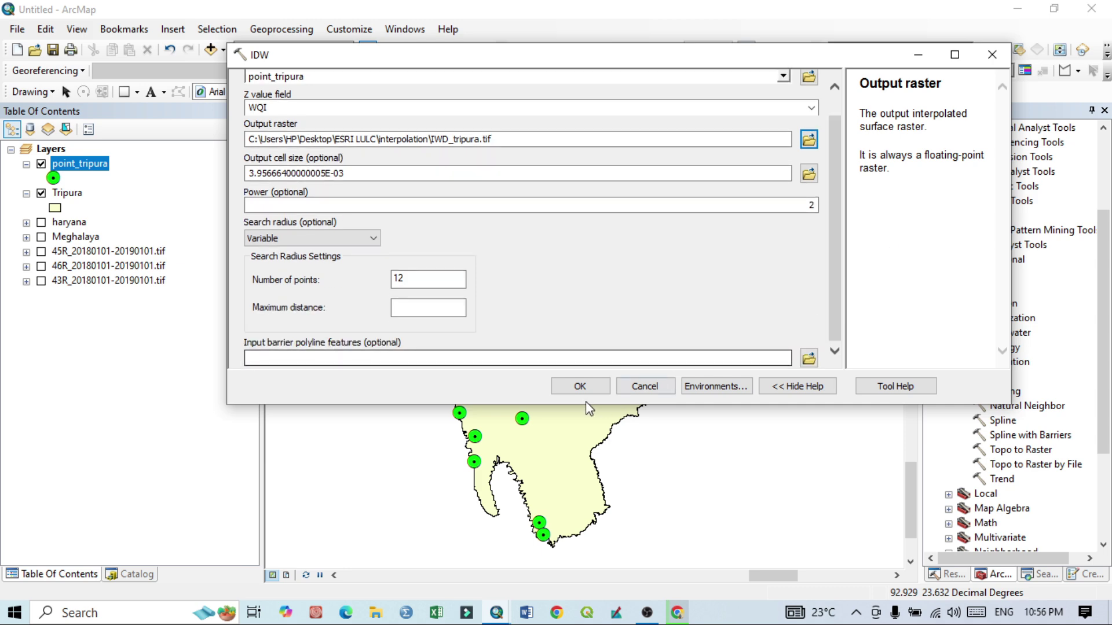
Run the IDW interpolation and move the IWD_tripura.tif raster in the layer list.
{"action": "left_click", "coordinate": [580, 386]}
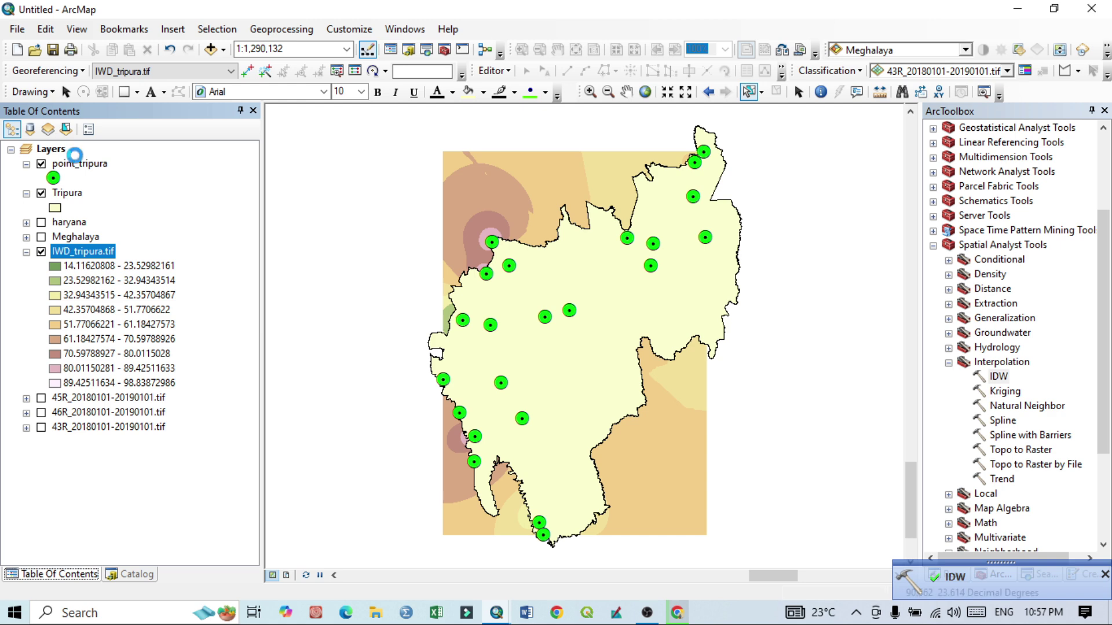
{"action": "left_click_drag", "start_coordinate": [74, 155], "coordinate": [73, 153]}
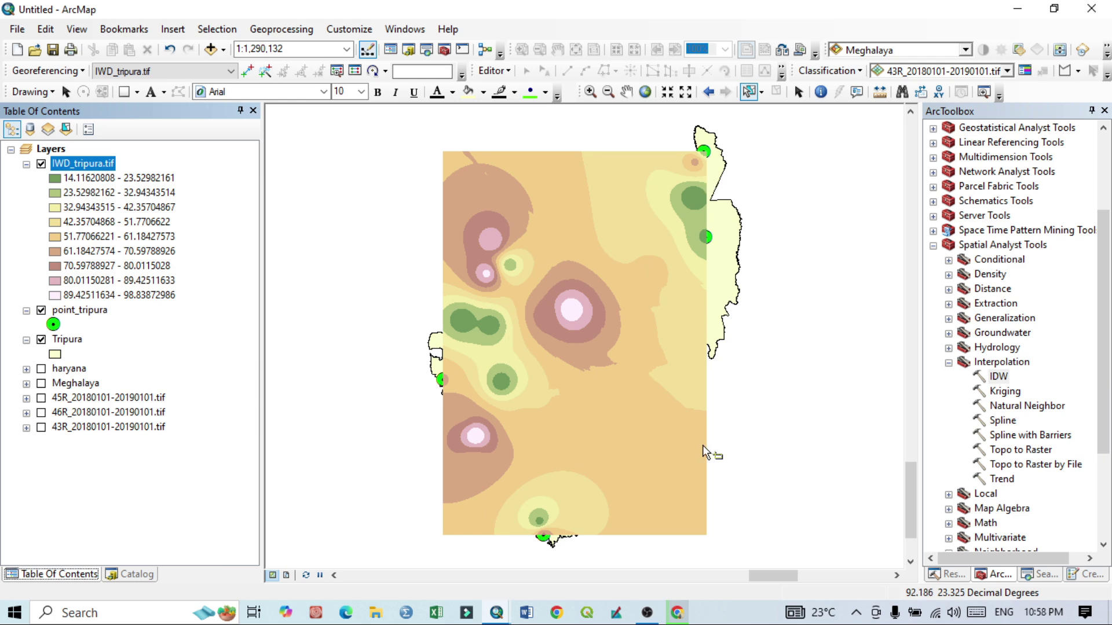
Place the Tripura boundary above the raster, adjust its fill, and put point_tripura on top.
{"action": "left_click", "coordinate": [67, 339]}
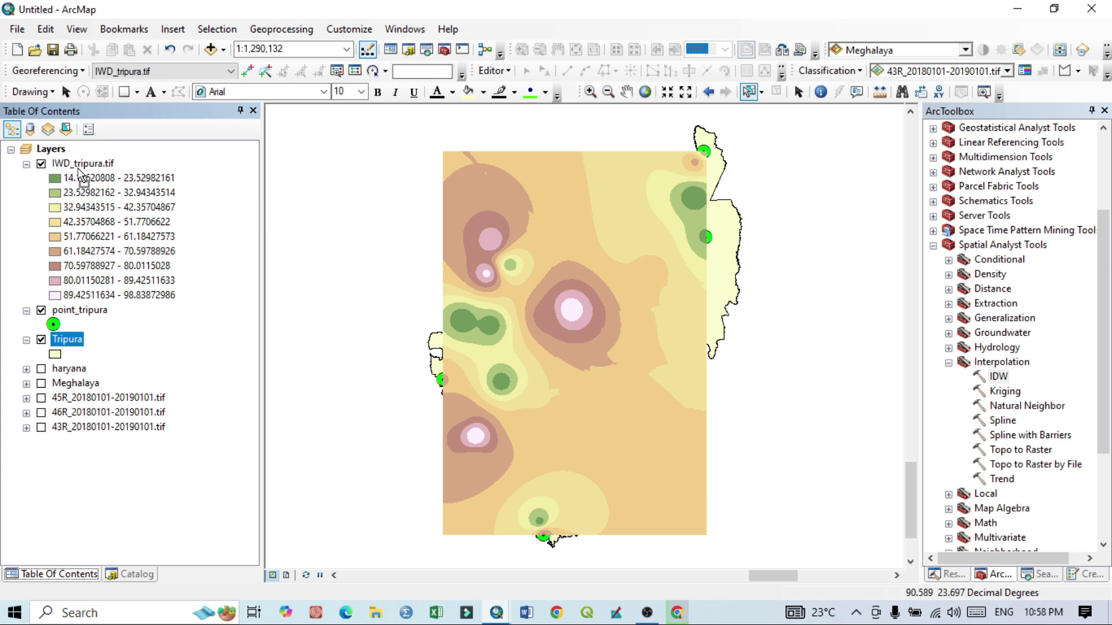
{"action": "left_click_drag", "start_coordinate": [79, 169], "coordinate": [80, 166]}
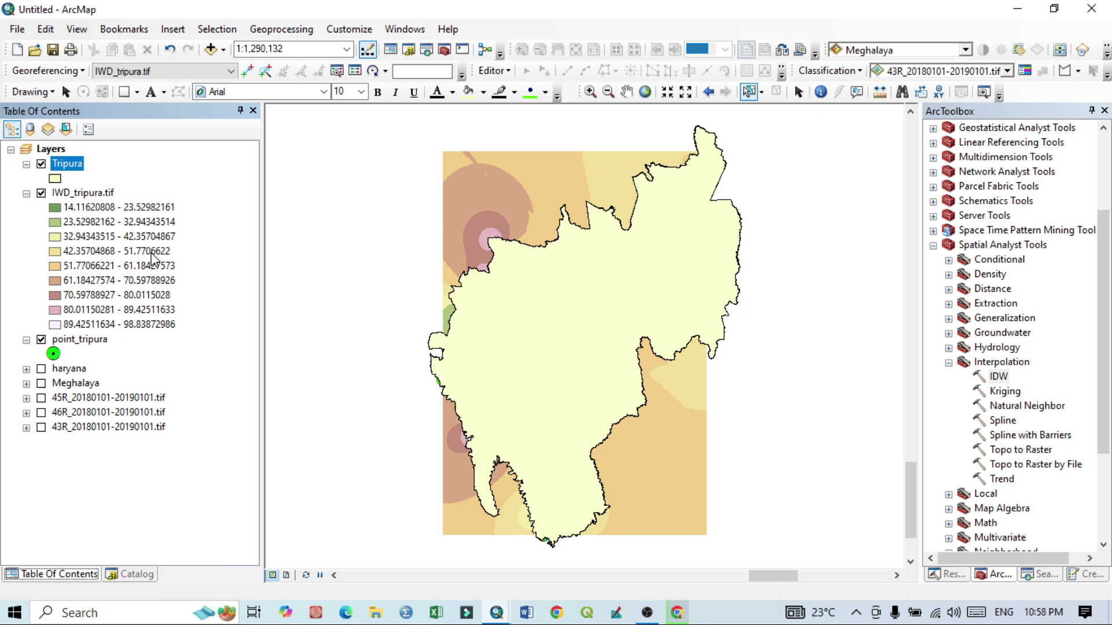
{"action": "left_click", "coordinate": [54, 178]}
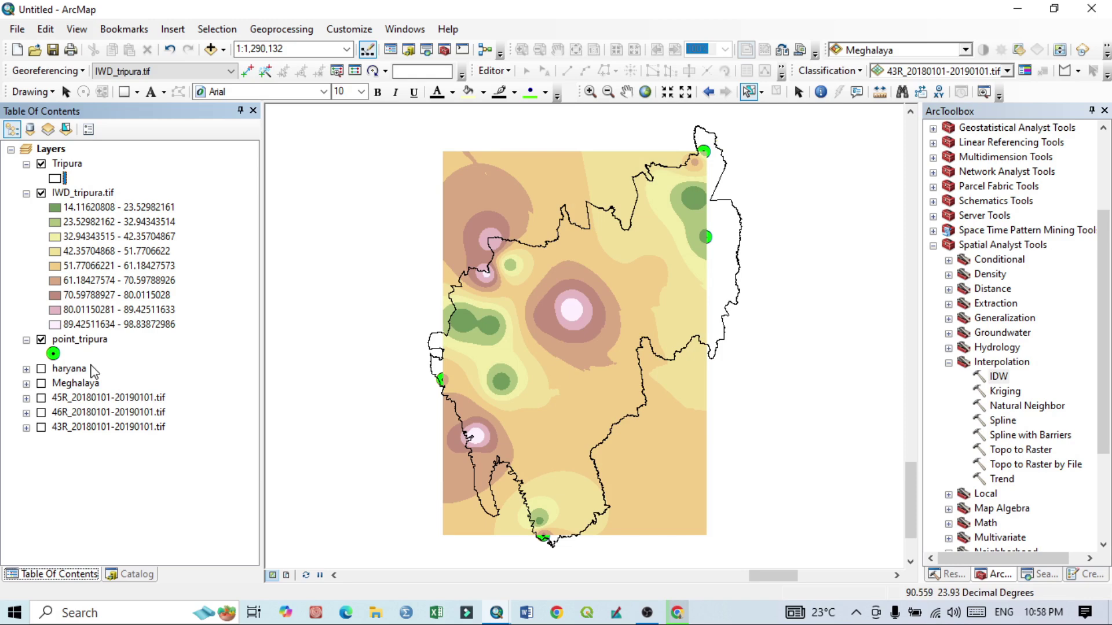
{"action": "left_click", "coordinate": [87, 340]}
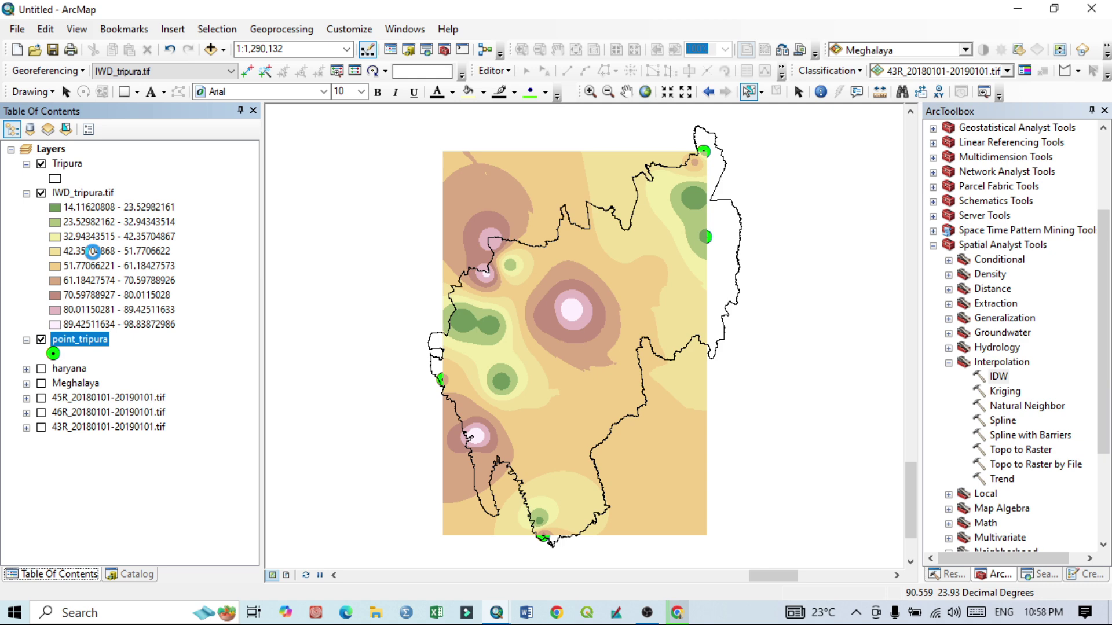
{"action": "left_click_drag", "start_coordinate": [92, 251], "coordinate": [81, 157]}
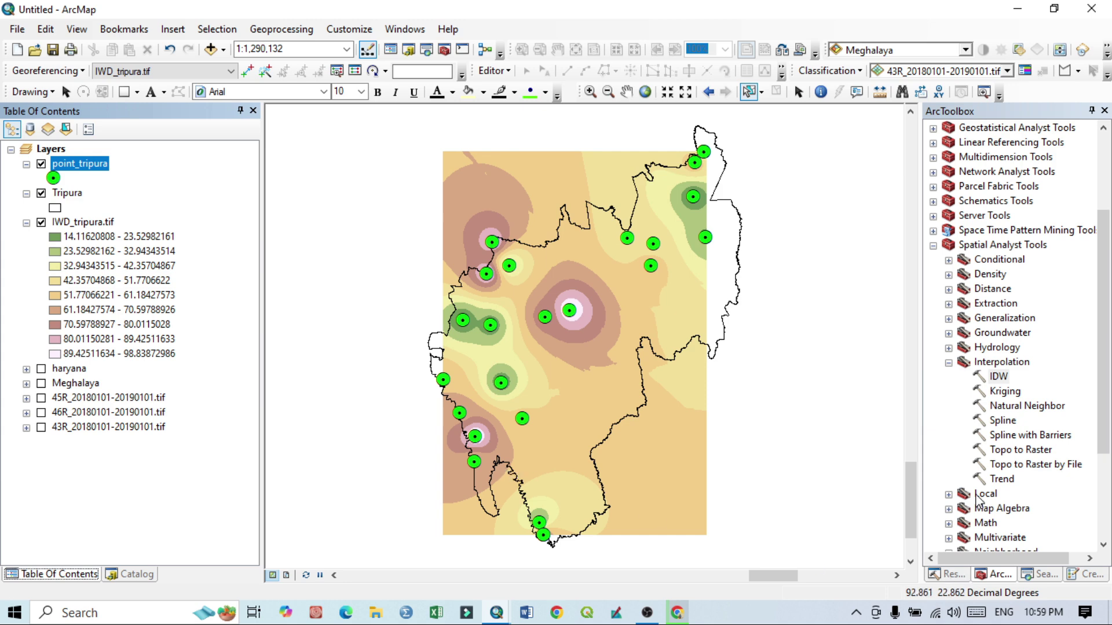
Reopen IDW with point_tripura as input points and WQI as the Z value field.
{"action": "double_click", "coordinate": [999, 378]}
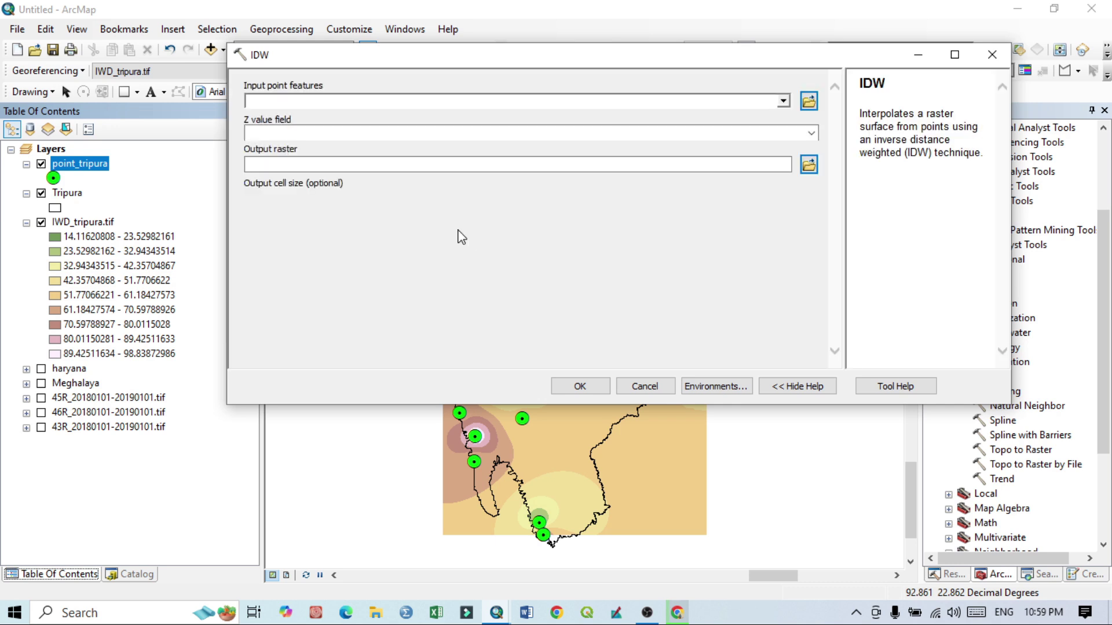
{"action": "left_click", "coordinate": [784, 102]}
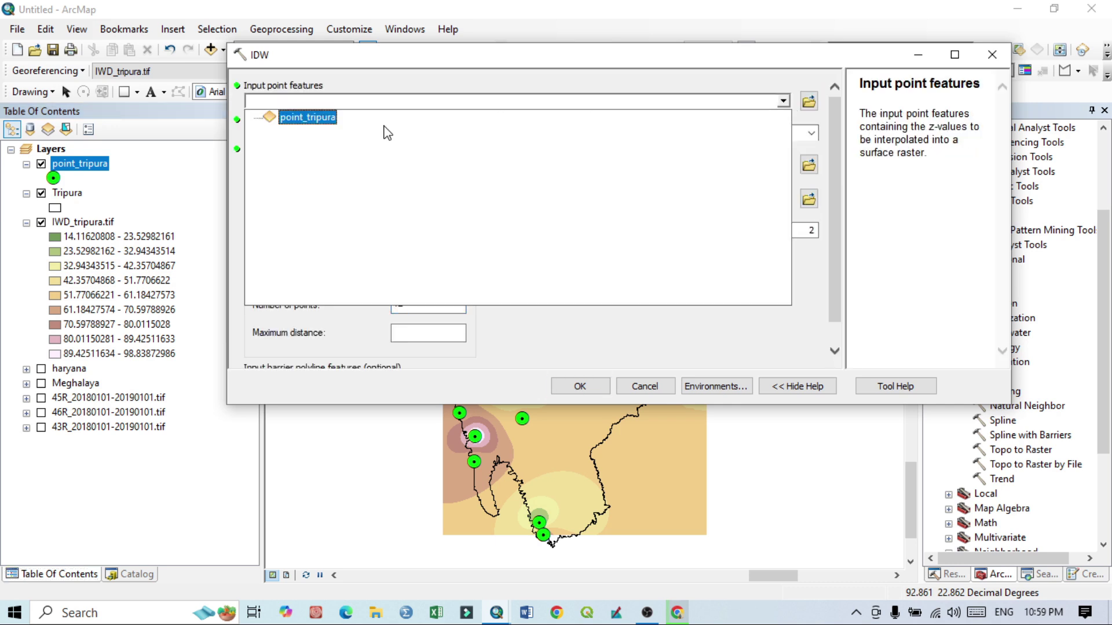
{"action": "left_click", "coordinate": [317, 117]}
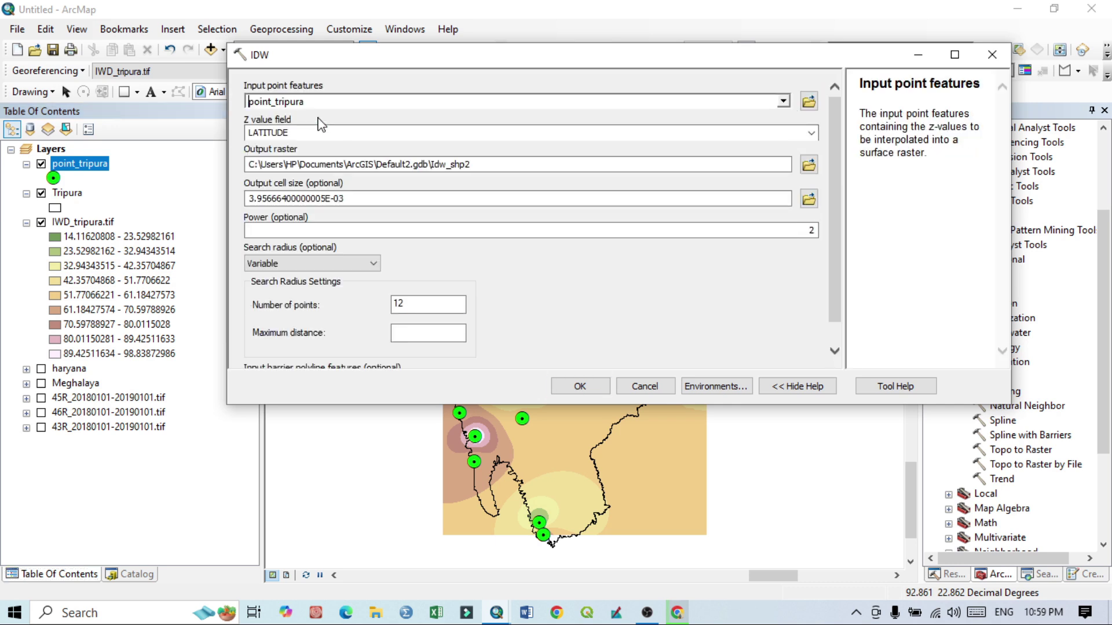
{"action": "left_click", "coordinate": [811, 133]}
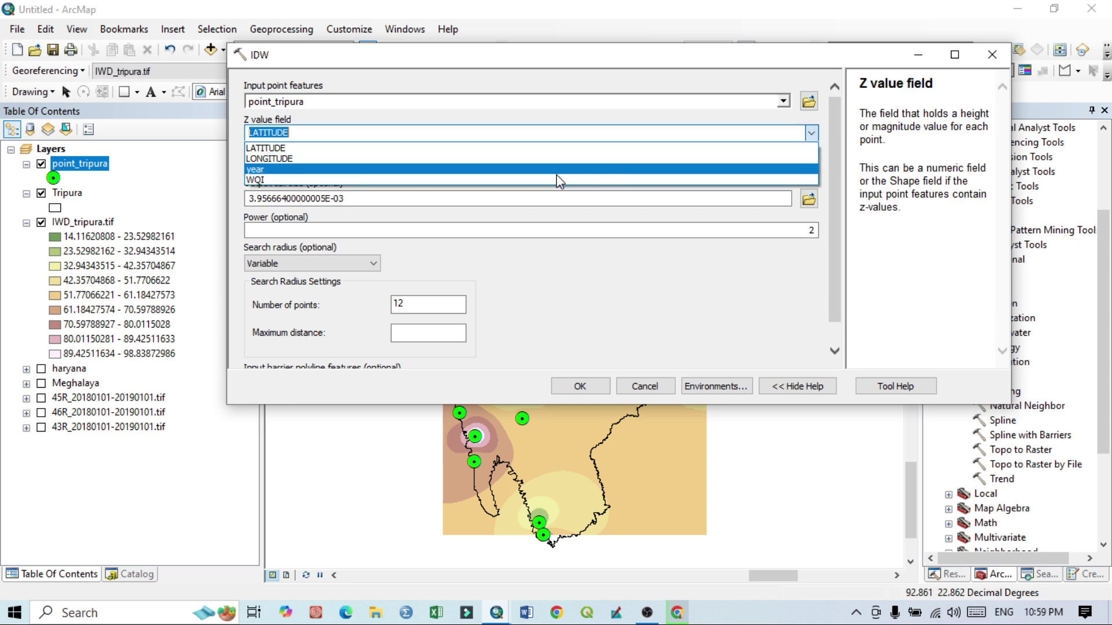
{"action": "left_click", "coordinate": [309, 180]}
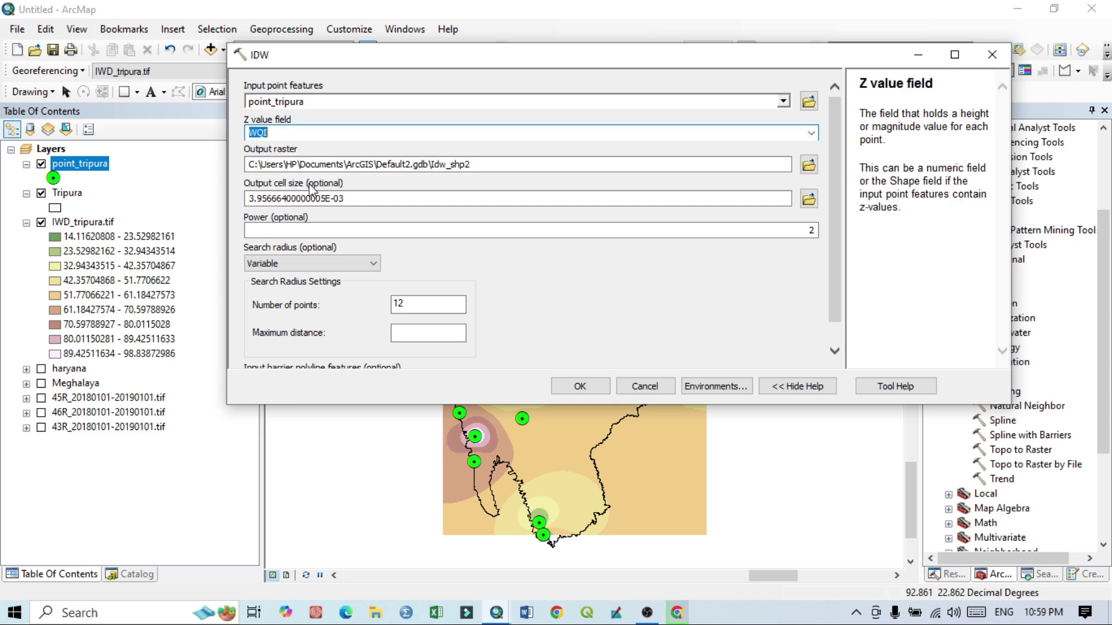
Set the output raster to IWD_tripura_new.tif.
{"action": "left_click", "coordinate": [809, 165]}
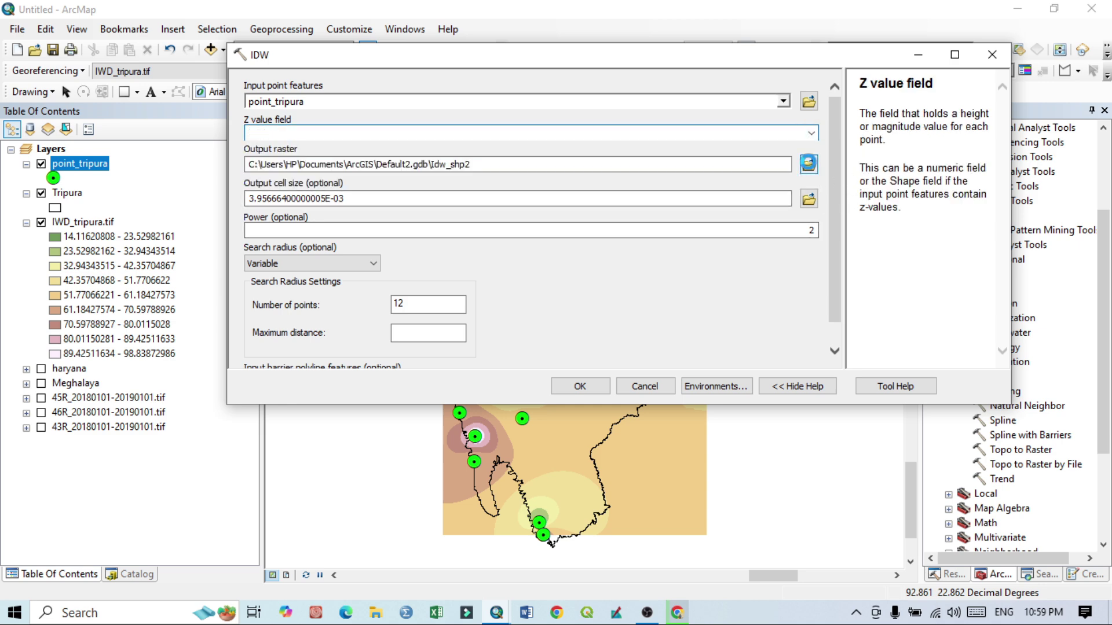
{"action": "left_click", "coordinate": [478, 151]}
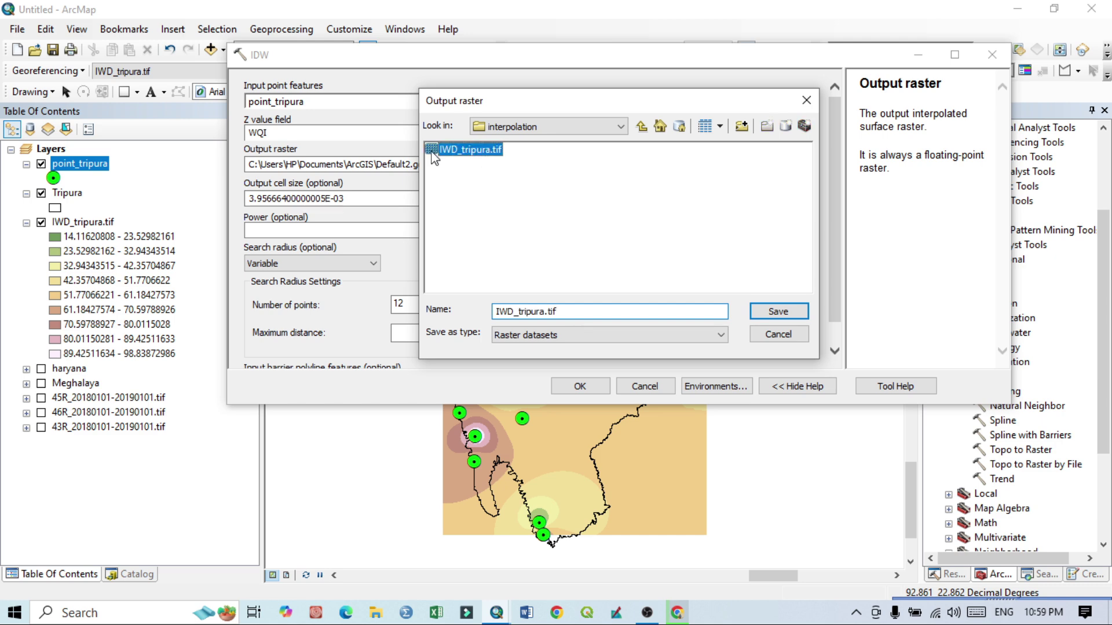
{"action": "left_click", "coordinate": [551, 315]}
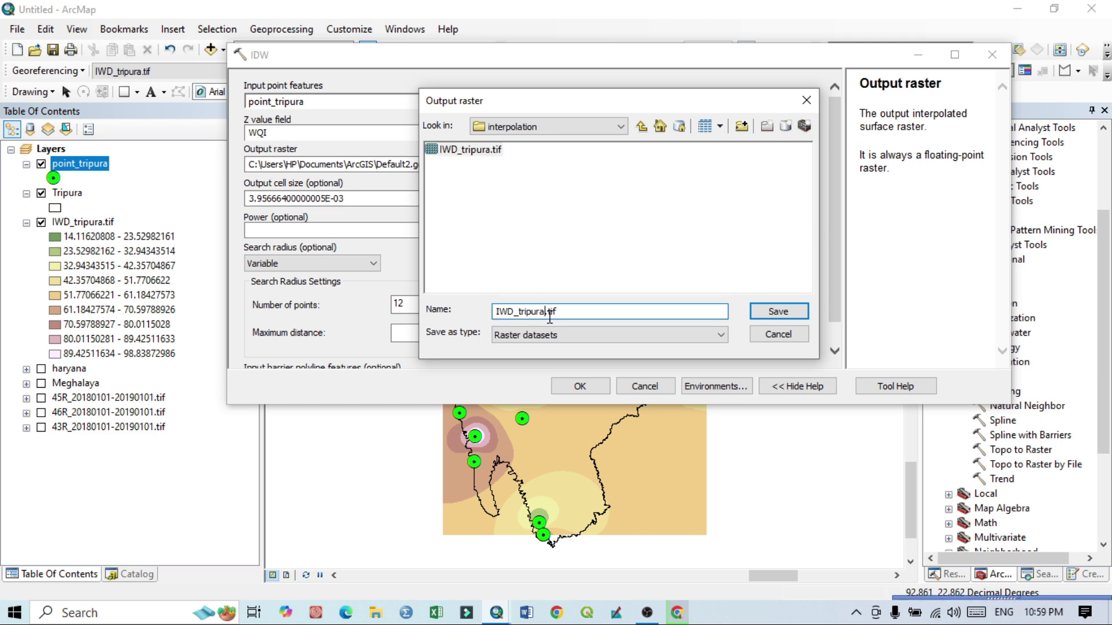
{"action": "type", "text": "_new"}
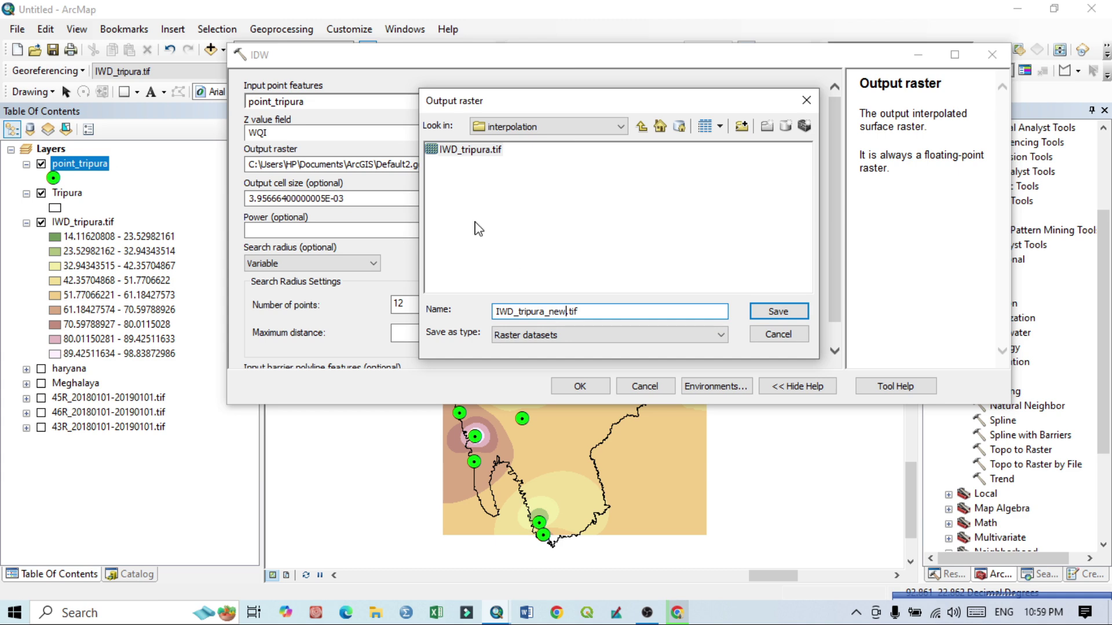
{"action": "left_click", "coordinate": [774, 313]}
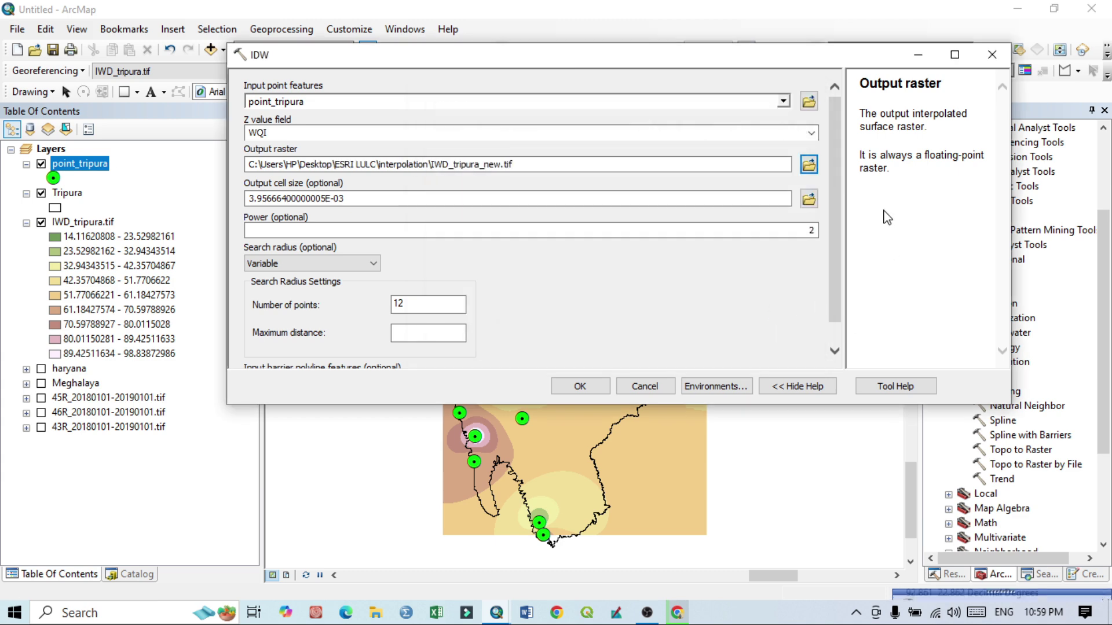
{"action": "left_click_drag", "start_coordinate": [598, 51], "coordinate": [1110, 209]}
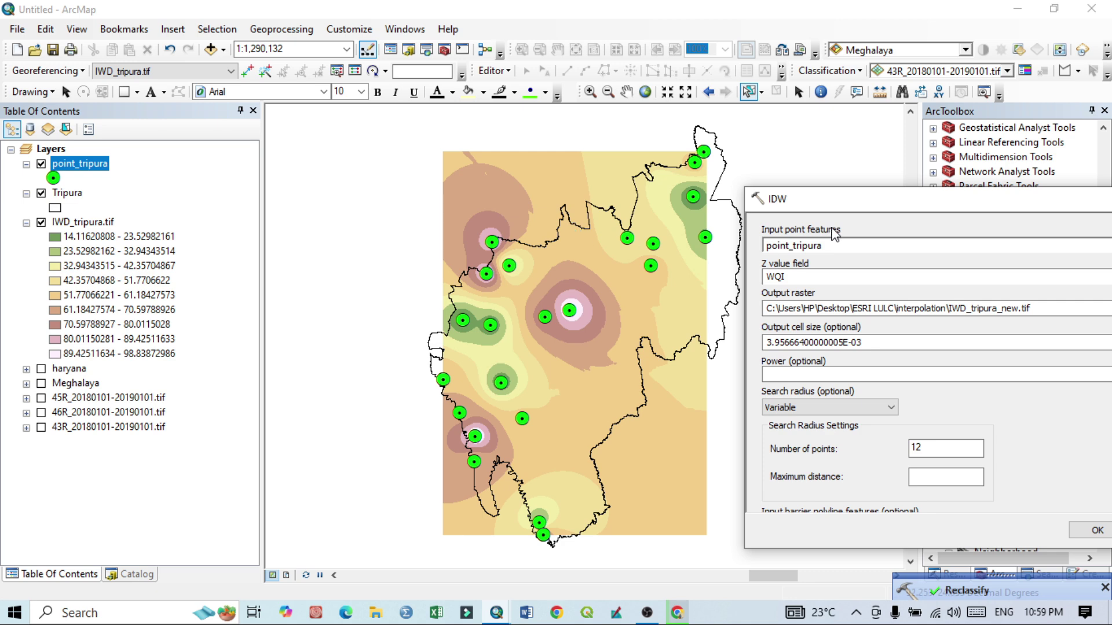
{"action": "left_click_drag", "start_coordinate": [889, 203], "coordinate": [340, 72]}
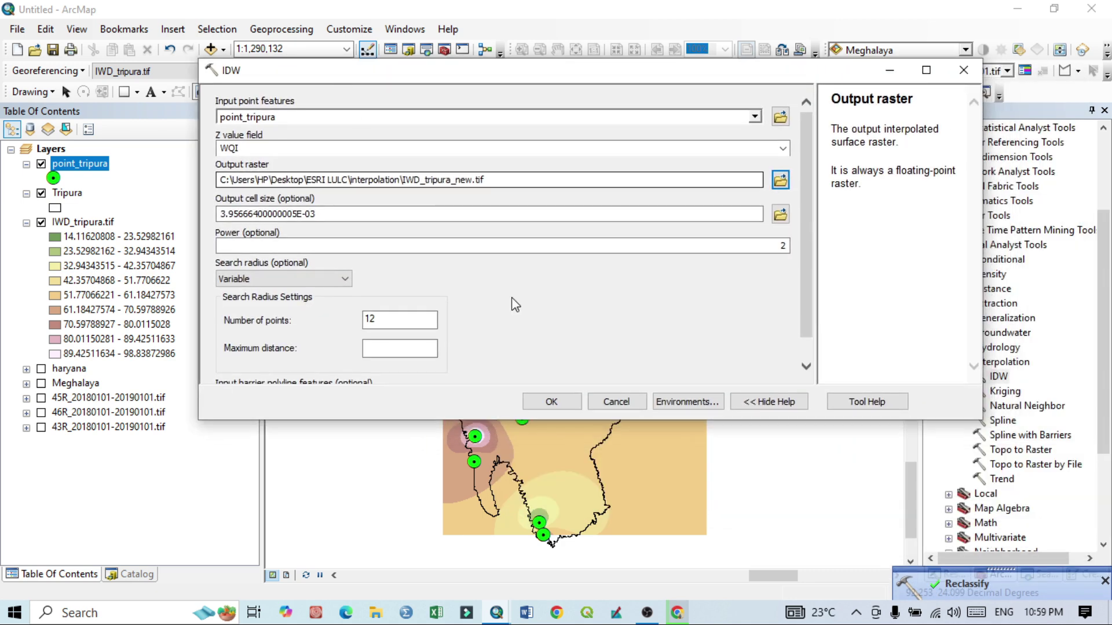
Set the IDW environment's processing extent to Same as layer Tripura and analysis mask to Tripura.
{"action": "left_click", "coordinate": [686, 403]}
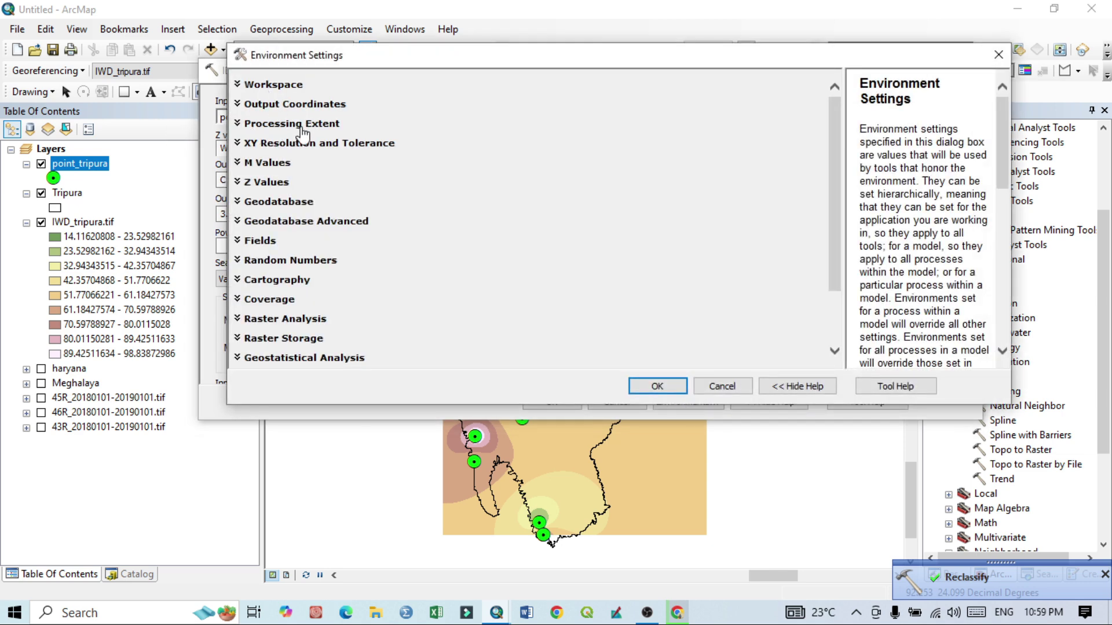
{"action": "left_click", "coordinate": [241, 124]}
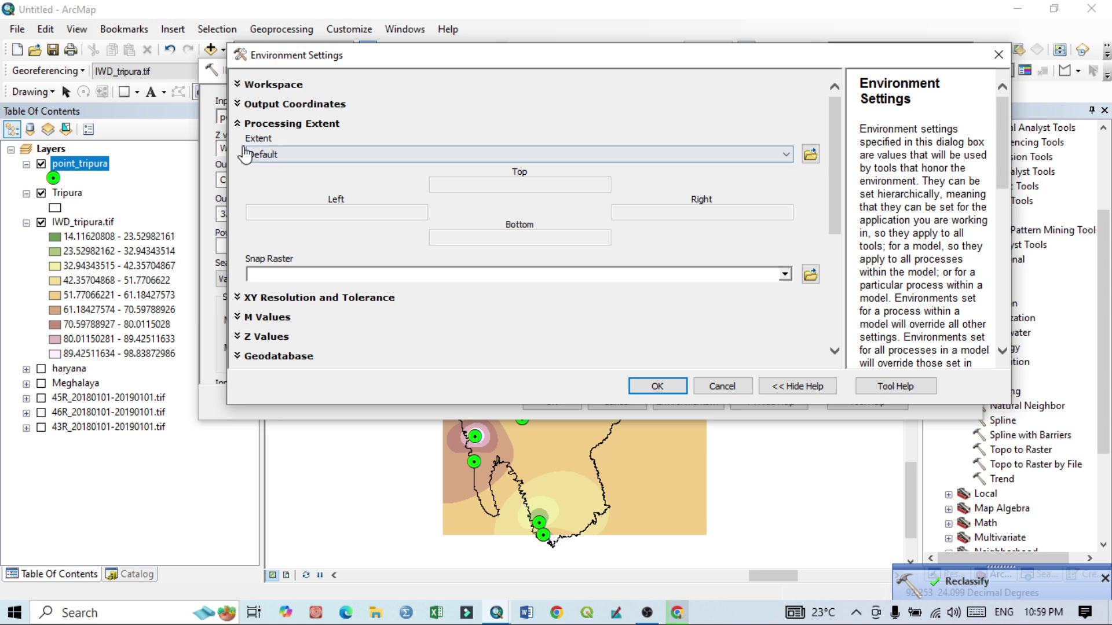
{"action": "left_click", "coordinate": [783, 155]}
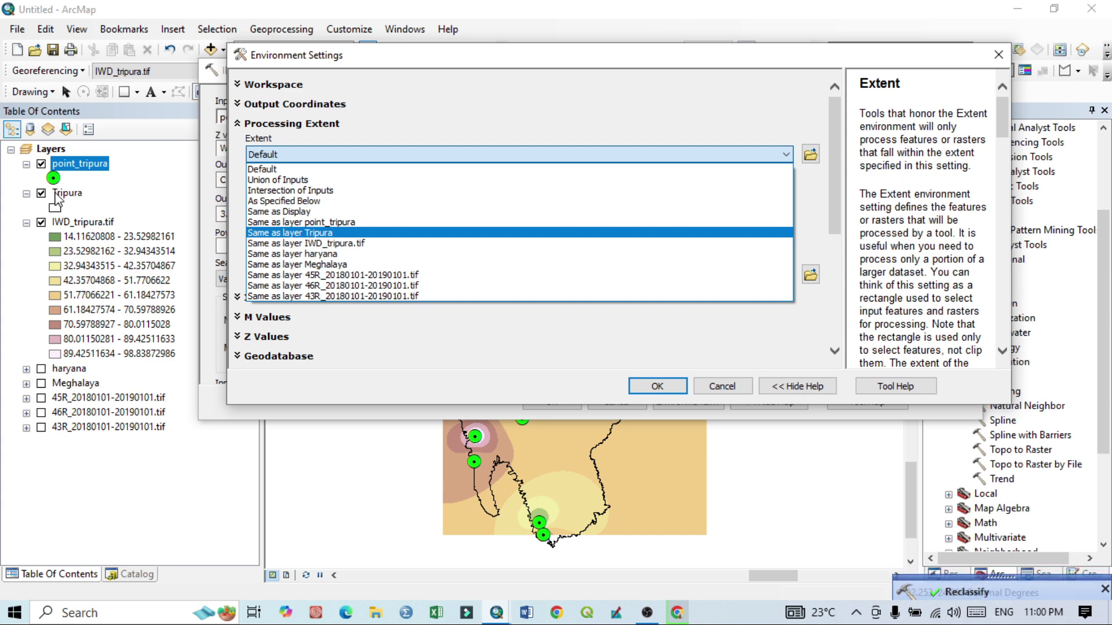
{"action": "left_click", "coordinate": [317, 234]}
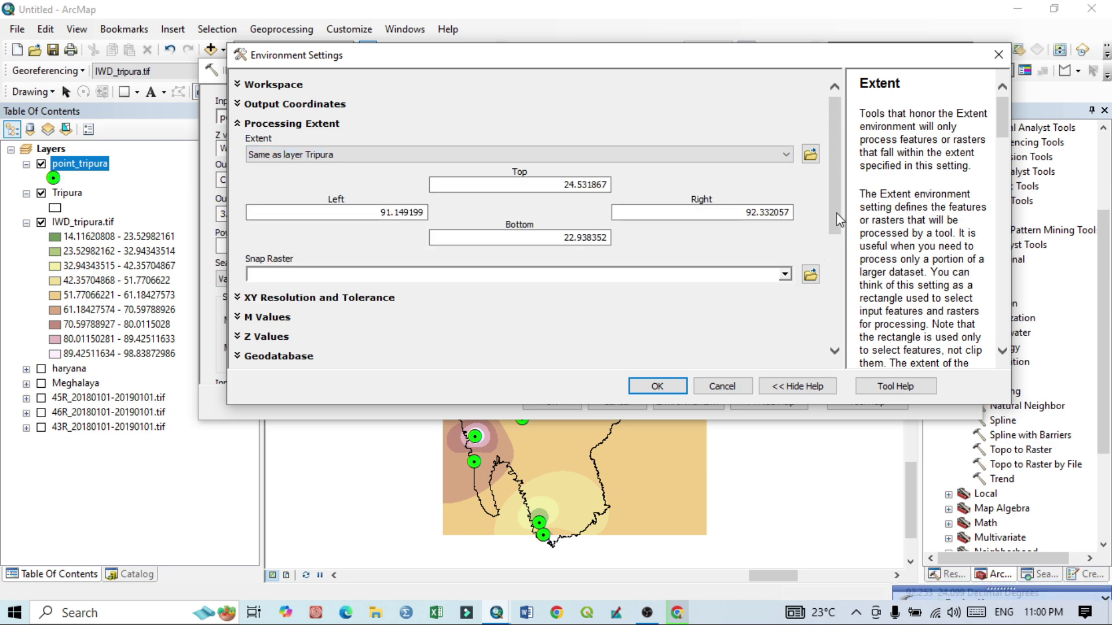
{"action": "scroll", "coordinate": [637, 300], "scroll_direction": "down", "scroll_amount": 5}
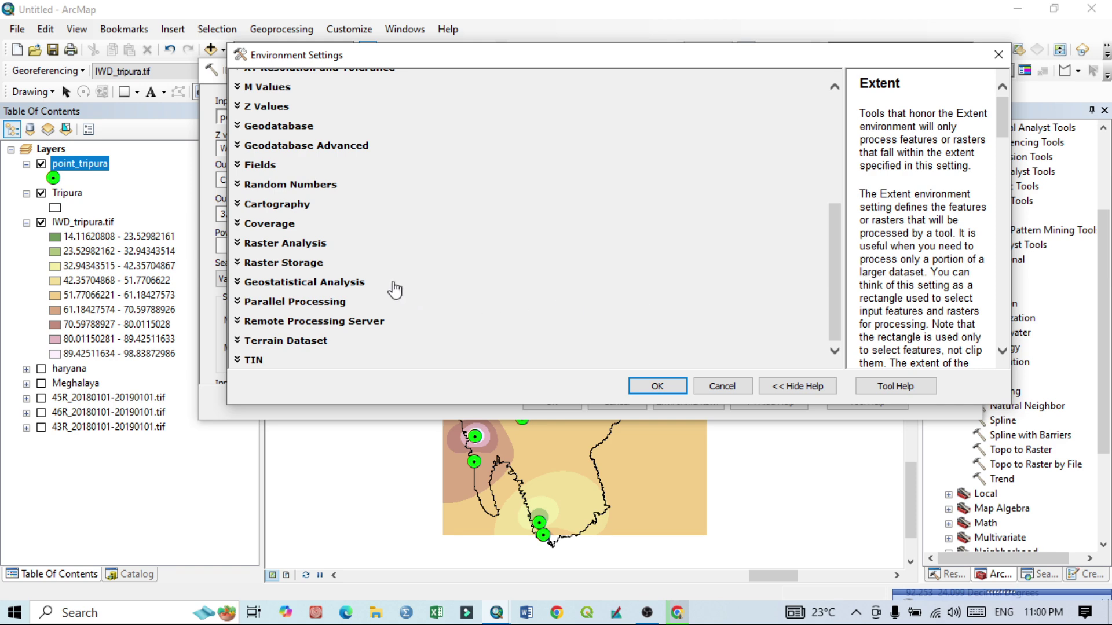
{"action": "left_click", "coordinate": [282, 245]}
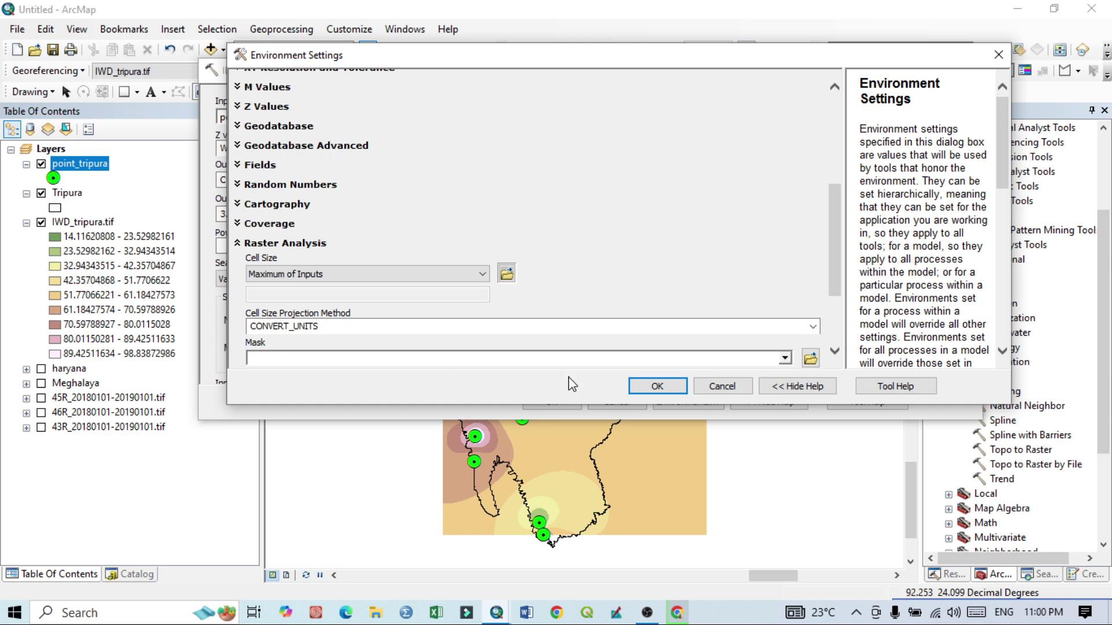
{"action": "left_click", "coordinate": [784, 358]}
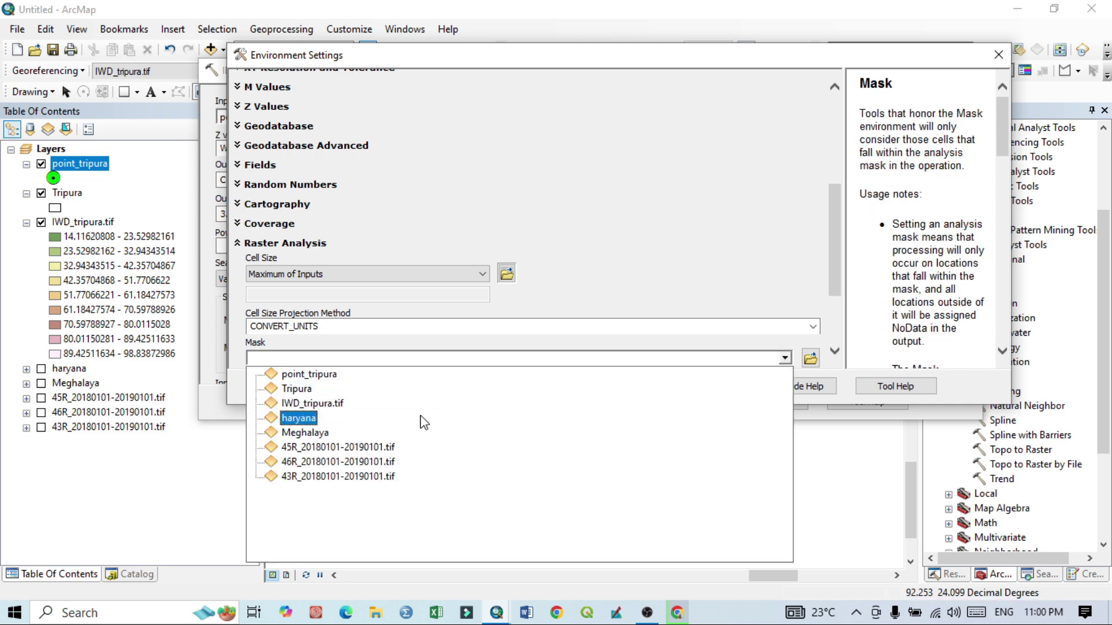
{"action": "left_click", "coordinate": [296, 389]}
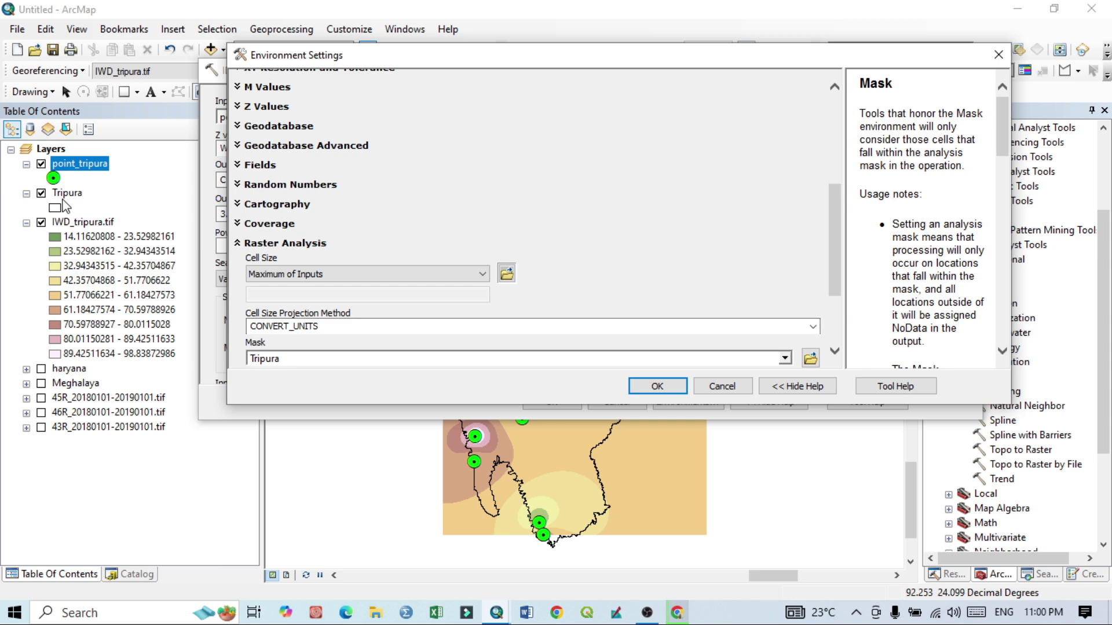
{"action": "left_click", "coordinate": [660, 389]}
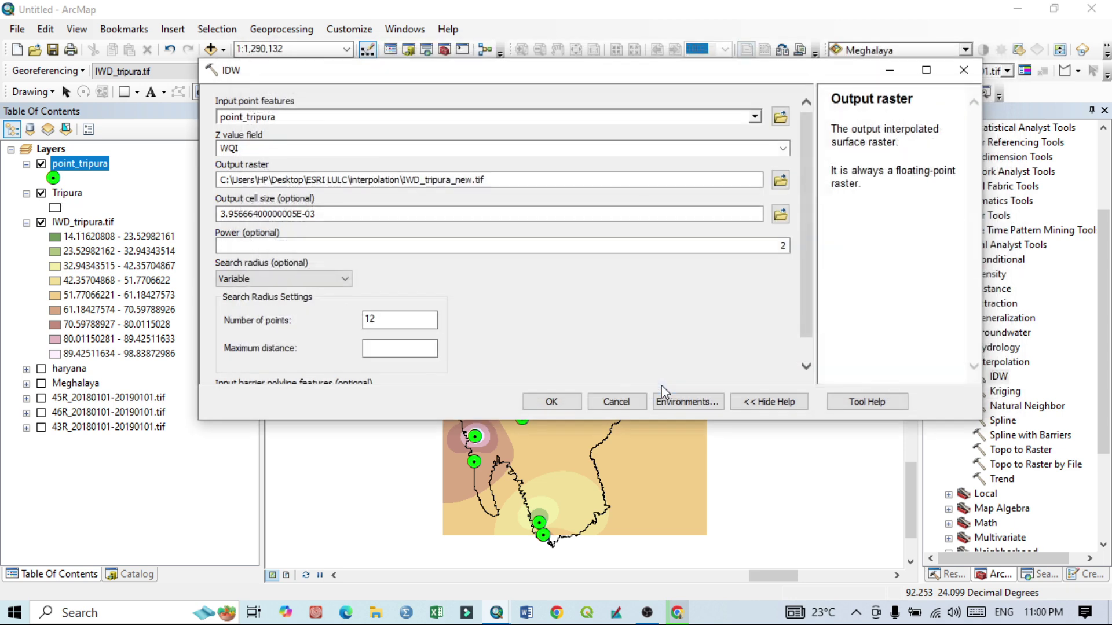
Run IDW to create the clipped IWD_tripura_new.tif and hide the old IWD_tripura.tif layer.
{"action": "left_click", "coordinate": [553, 403]}
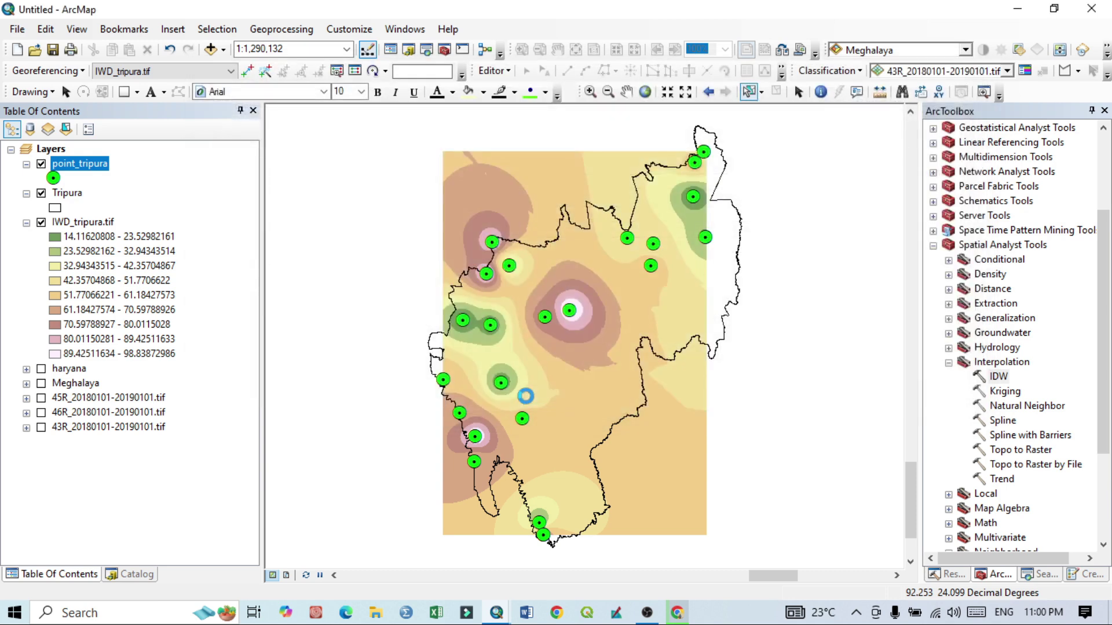
{"action": "left_click", "coordinate": [42, 224]}
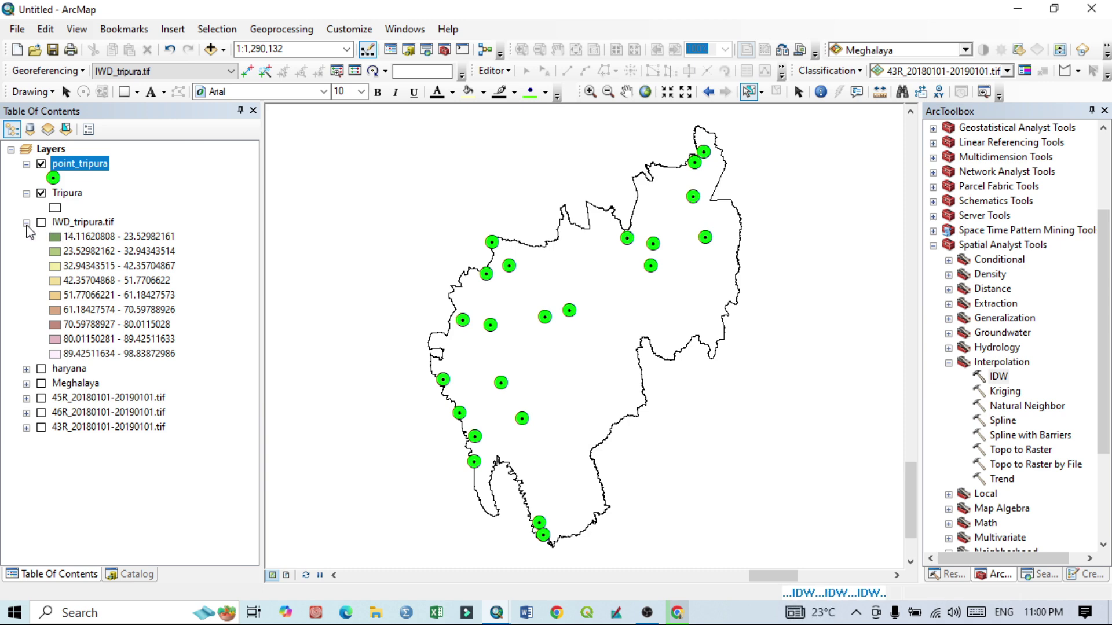
{"action": "left_click", "coordinate": [26, 224]}
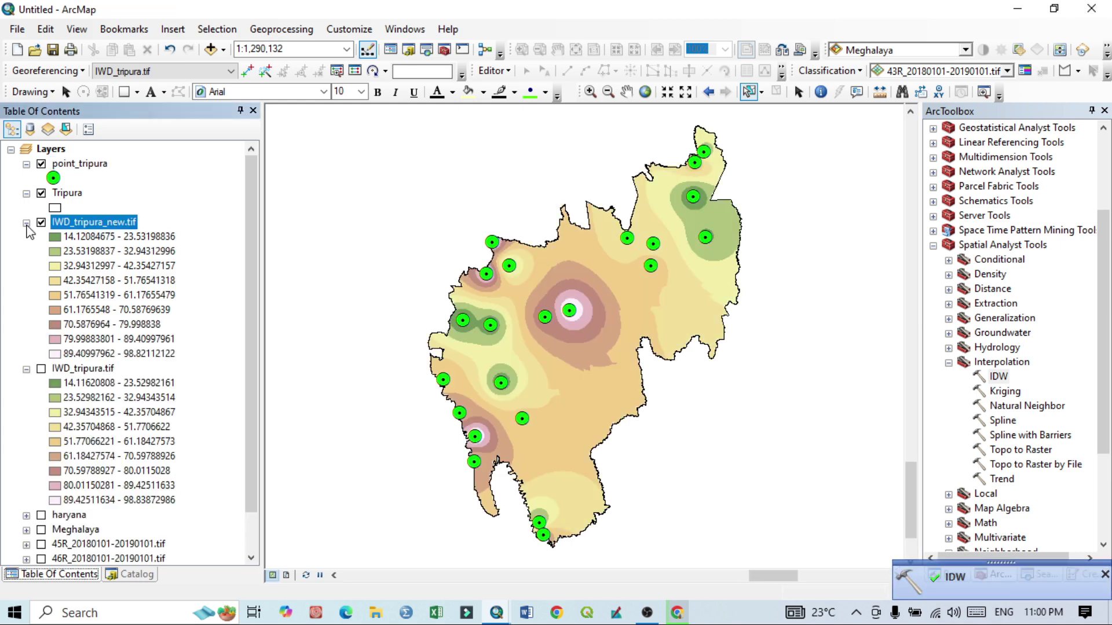
Turn off the point_tripura layer so only the clipped IWD_tripura_new.tif surface shows.
{"action": "left_click", "coordinate": [41, 164]}
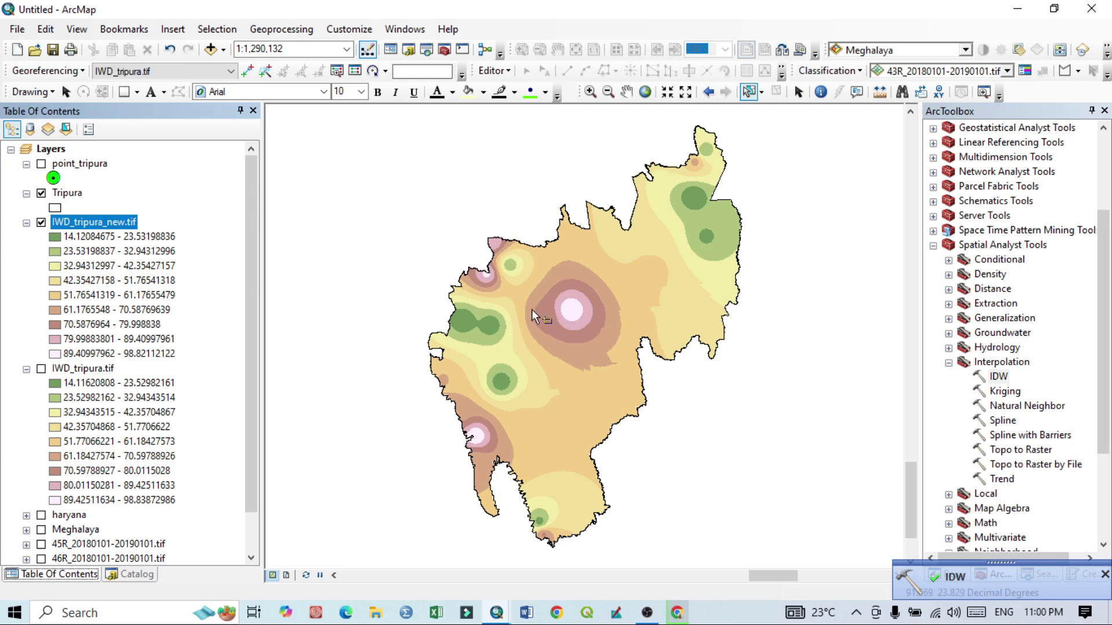